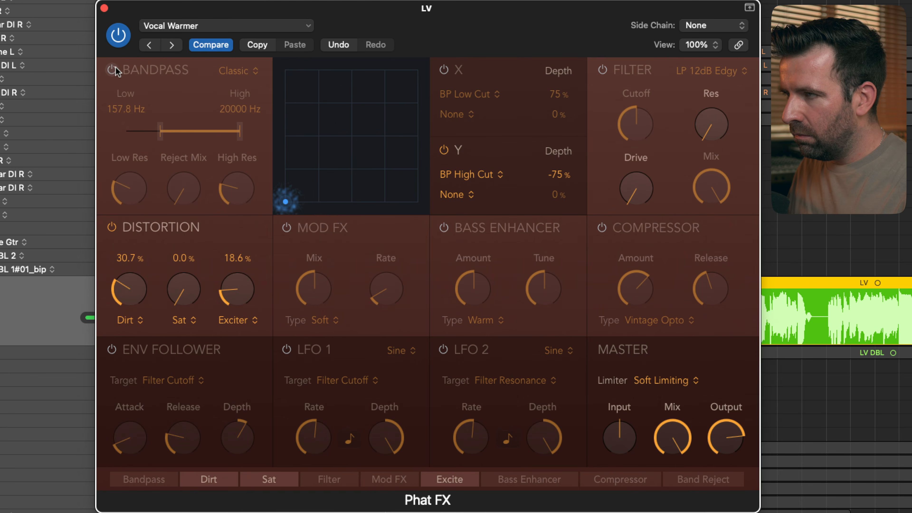
# Set the Bandpass low cut to 137.4 Hz, compare the vocal with Bandpass on and off, and leave it enabled.
pyautogui.click(112, 70)
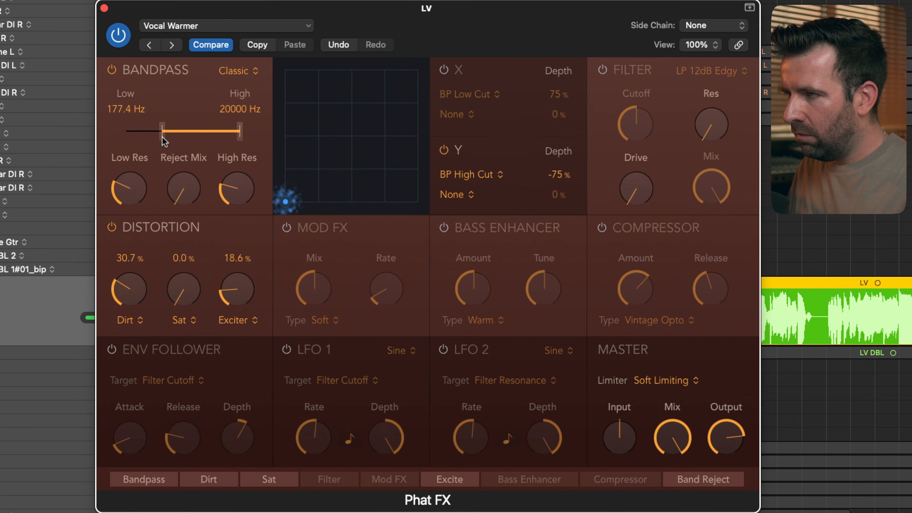
pyautogui.moveTo(162, 137); pyautogui.dragTo(162, 137)
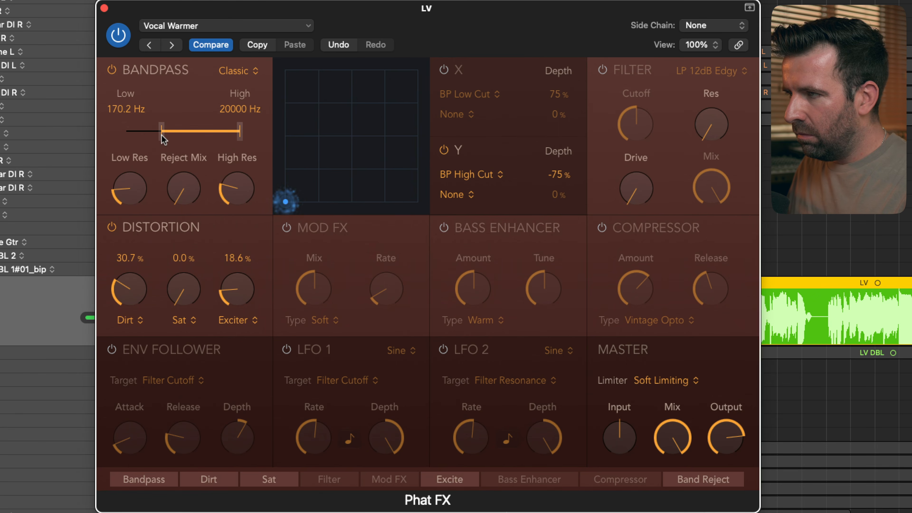
pyautogui.click(112, 70)
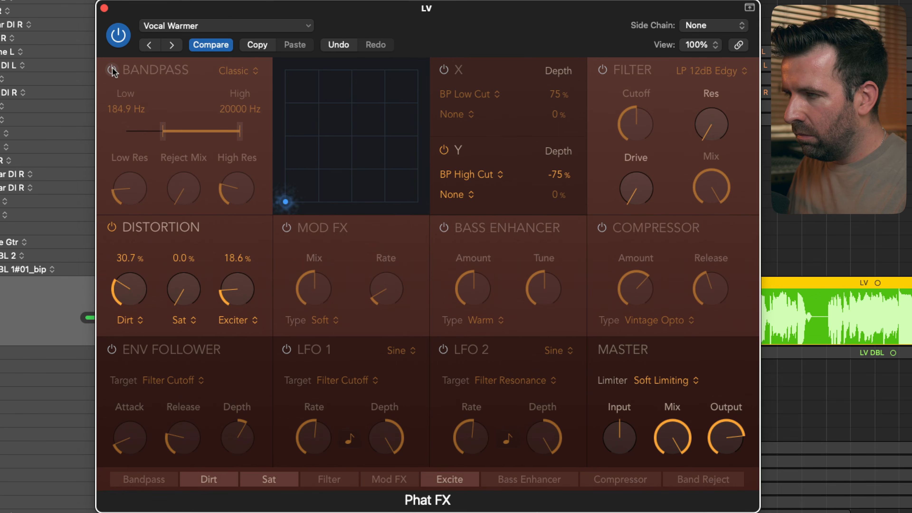
pyautogui.click(113, 70)
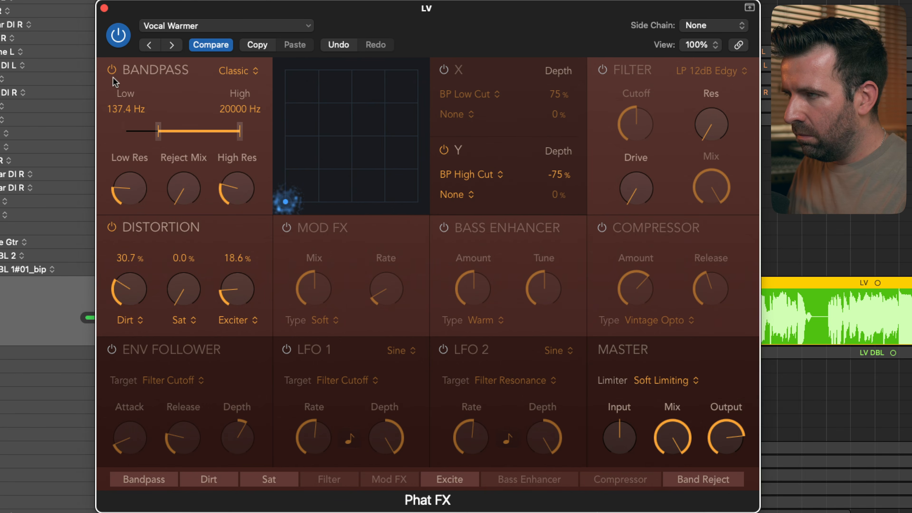
pyautogui.click(112, 70)
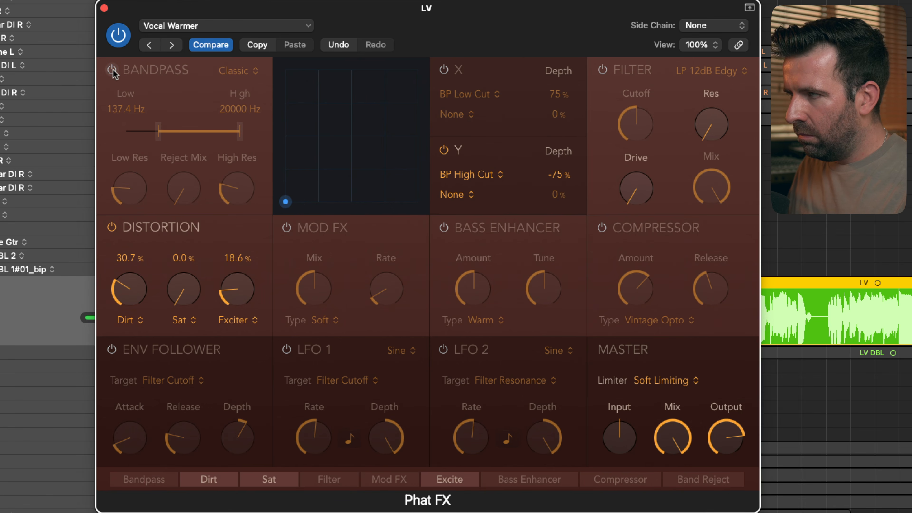
pyautogui.click(113, 70)
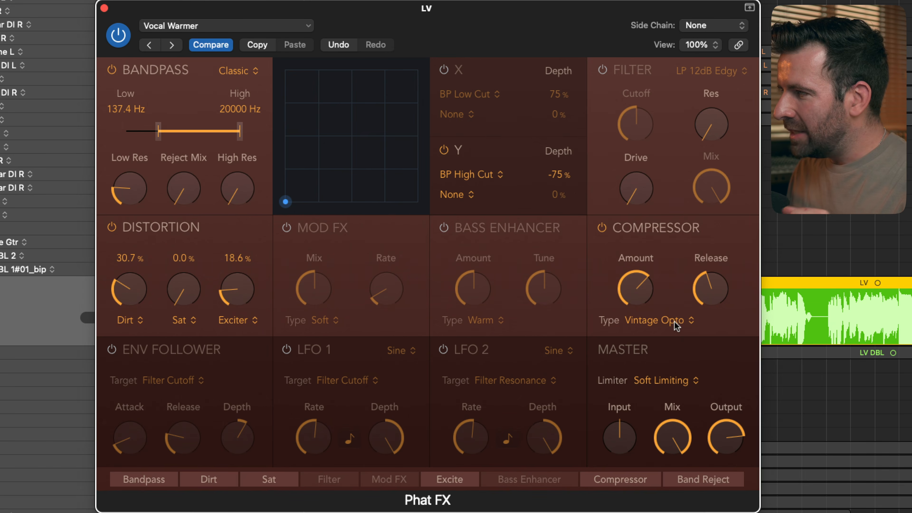
# Choose the Vintage Opto compressor type and compare the vocal with the Compressor off and on.
pyautogui.click(669, 321)
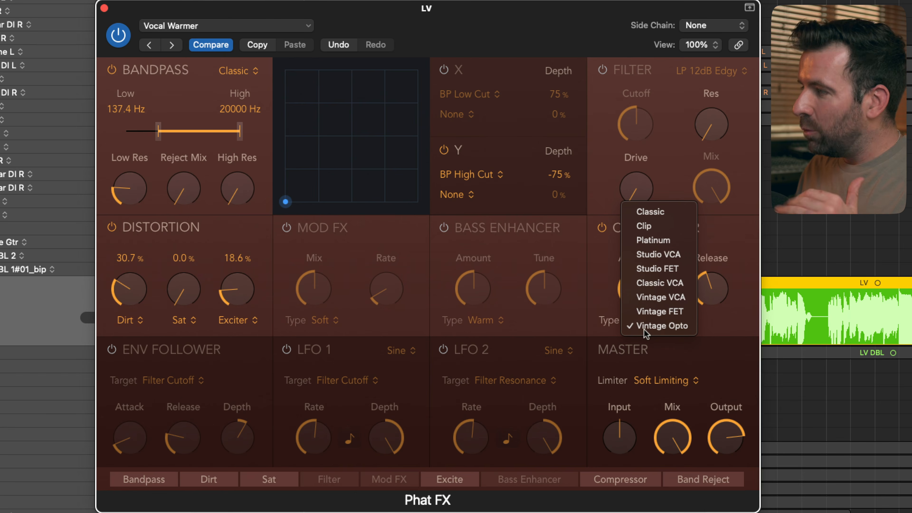
pyautogui.click(674, 325)
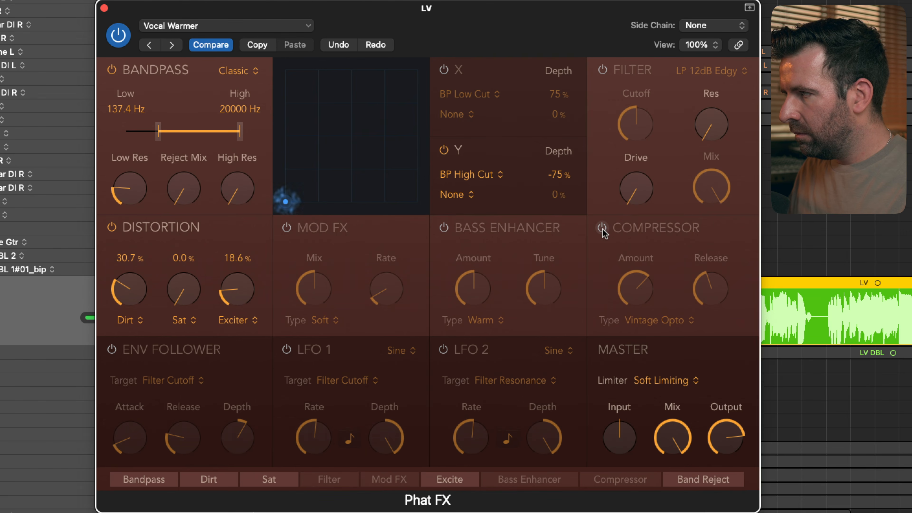
pyautogui.click(602, 227)
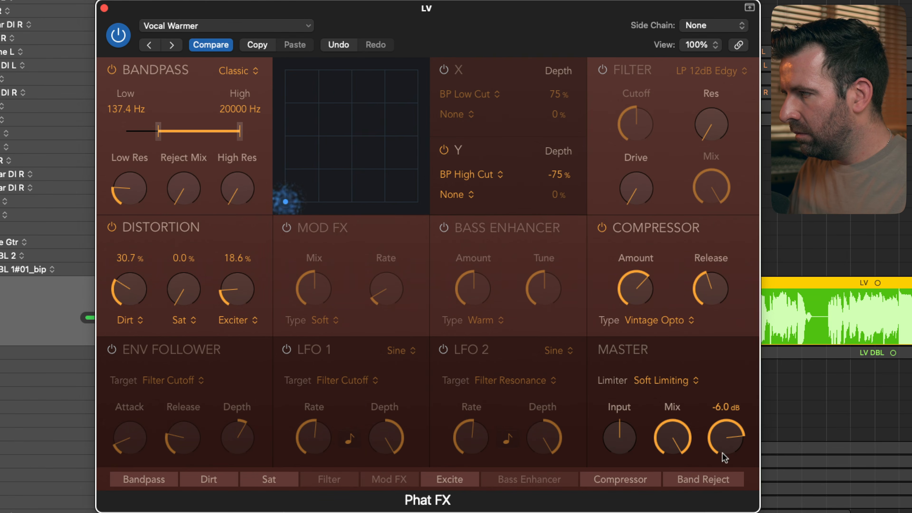
# Lower the master output to about -11.2 dB and compare the vocal with the Compressor bypassed and active.
pyautogui.moveTo(726, 434); pyautogui.dragTo(733, 467)
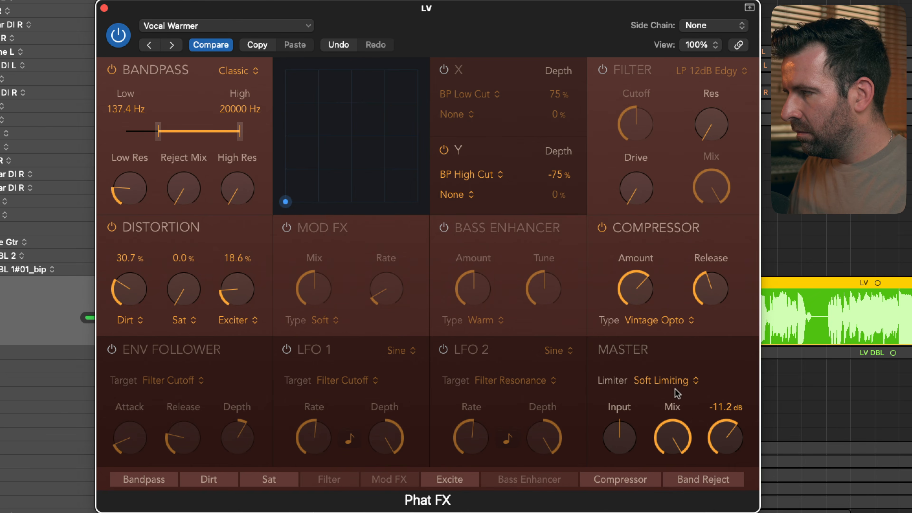
pyautogui.click(602, 228)
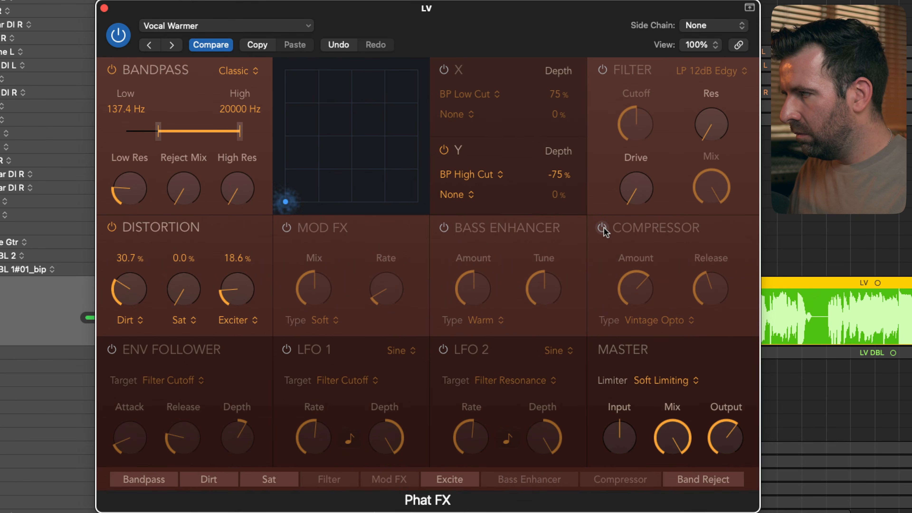
pyautogui.click(603, 228)
# Adjust the Compressor's release and amount by ear, toggling the section off and on to compare the vocal.
pyautogui.moveTo(716, 302)
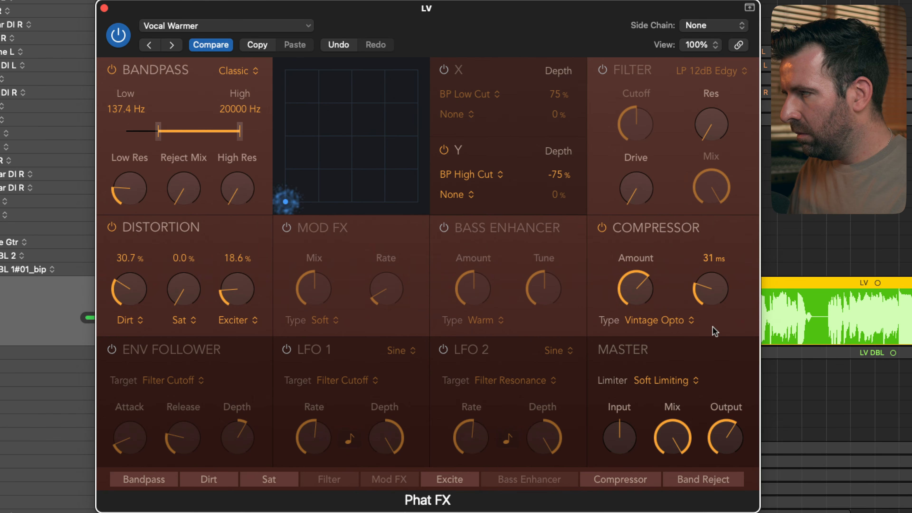
pyautogui.click(603, 228)
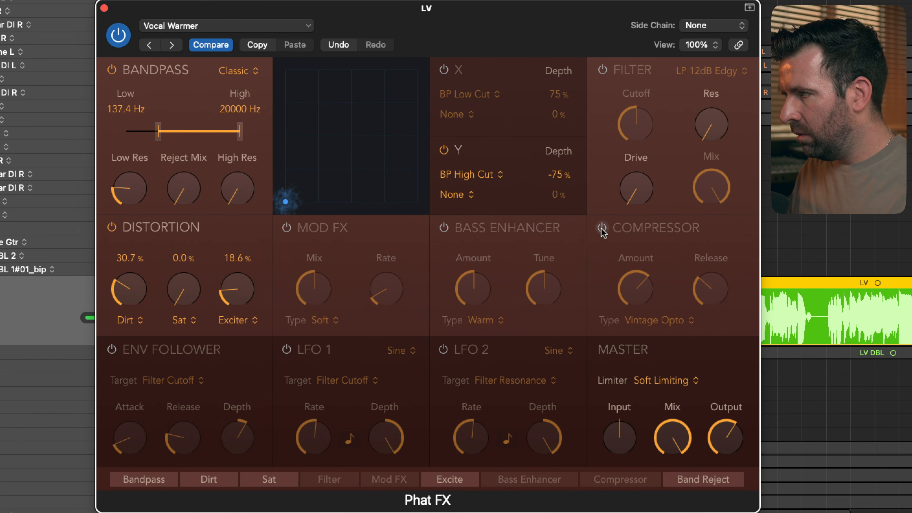
pyautogui.click(602, 228)
pyautogui.moveTo(642, 294)
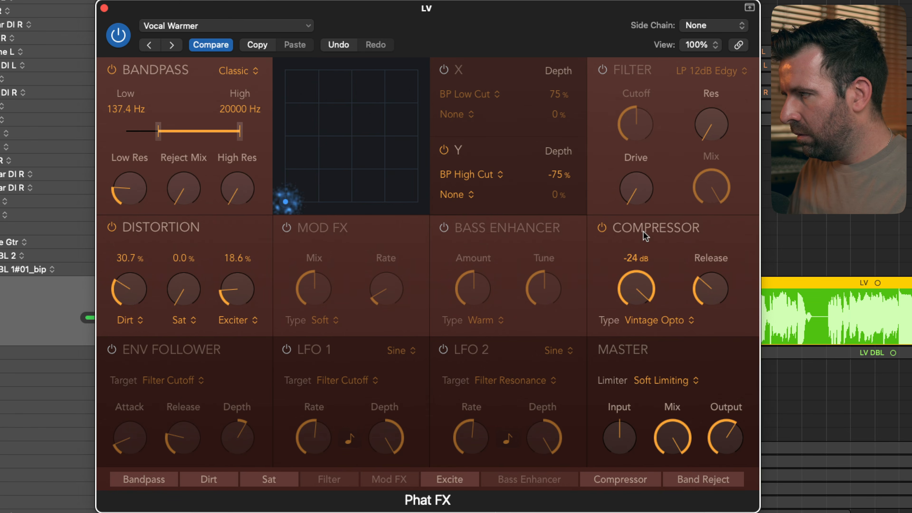
pyautogui.click(603, 228)
pyautogui.click(603, 227)
# Fine-tune the master output and compare the vocal with the whole plug-in bypassed and enabled.
pyautogui.moveTo(730, 424)
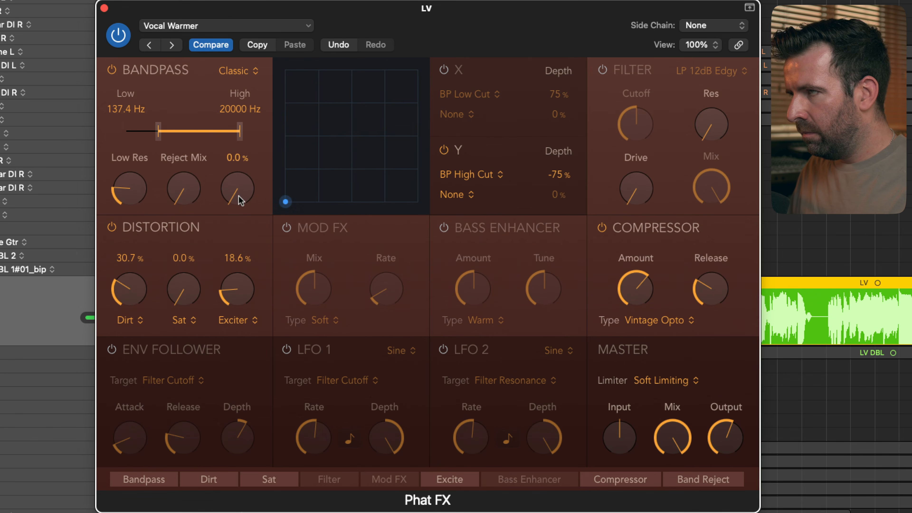
pyautogui.click(118, 35)
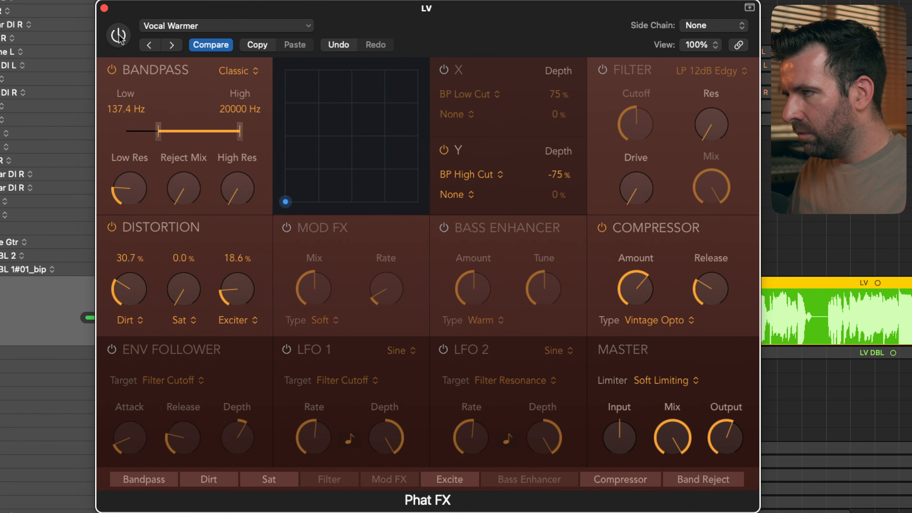
pyautogui.click(119, 36)
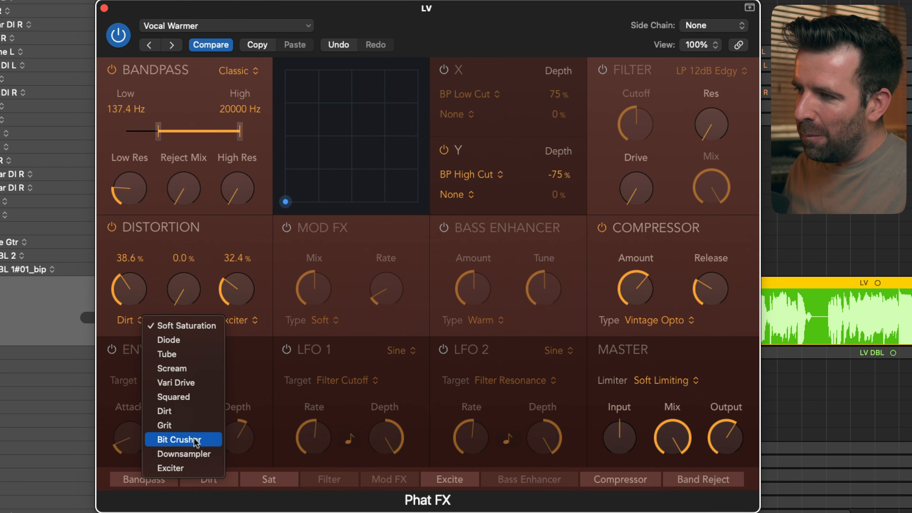
# Set the Sat distortion to 14.8%, reduce the master mix to about half and readjust the output level.
pyautogui.click(186, 238)
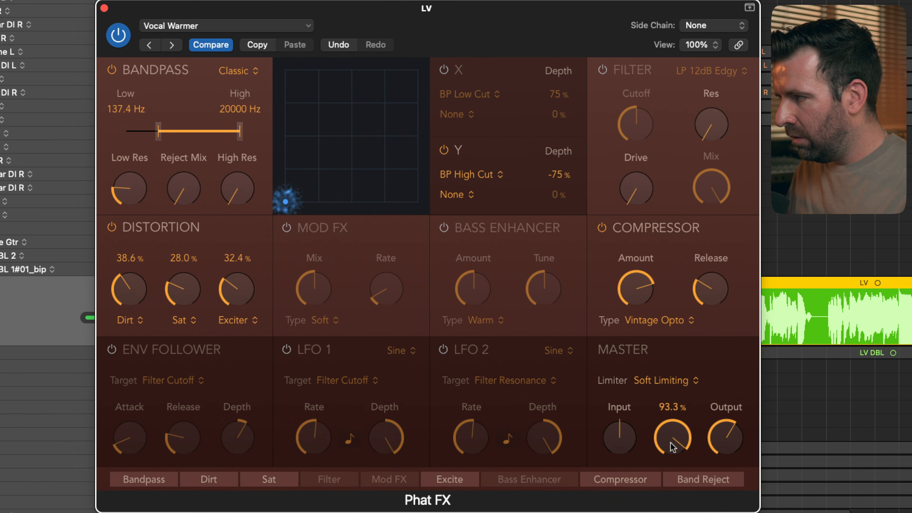
pyautogui.moveTo(683, 439); pyautogui.dragTo(688, 451)
pyautogui.moveTo(737, 446); pyautogui.dragTo(737, 452)
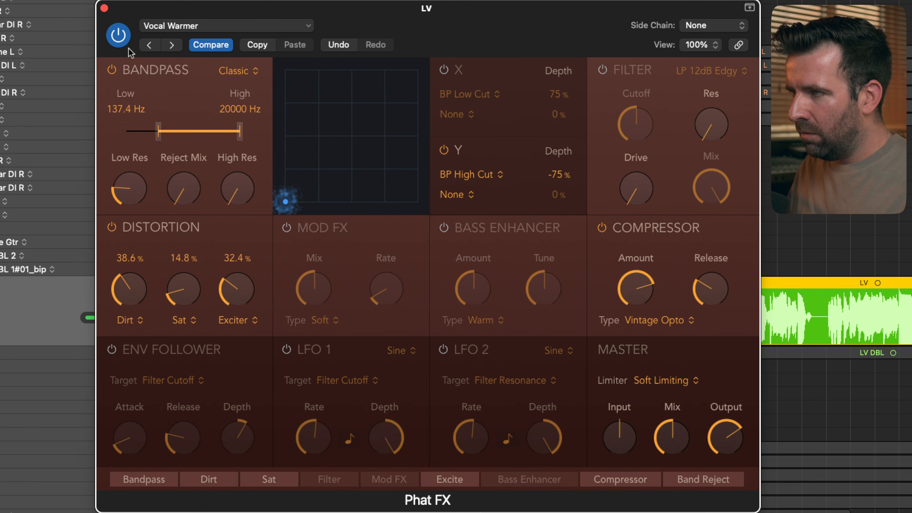
# Raise the Exciter distortion to 54.2% and compare the processed vocal with the plug-in bypassed.
pyautogui.click(118, 36)
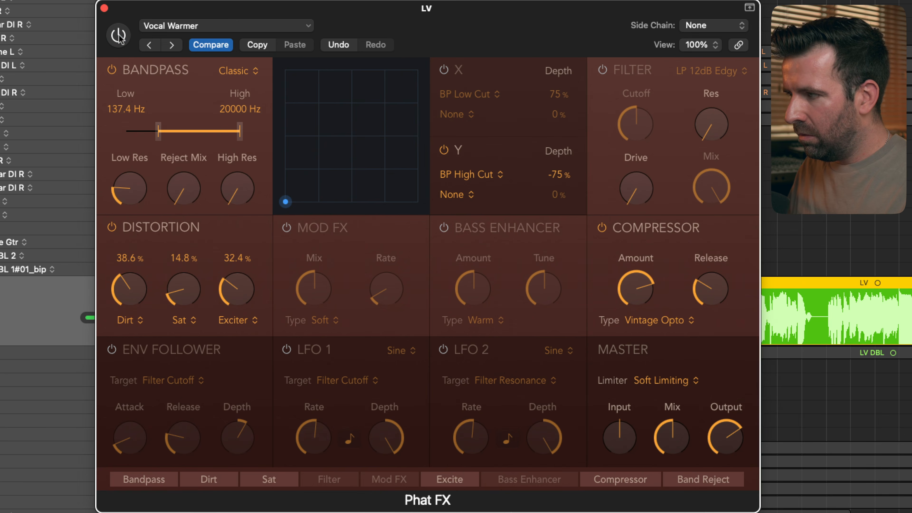
pyautogui.click(118, 36)
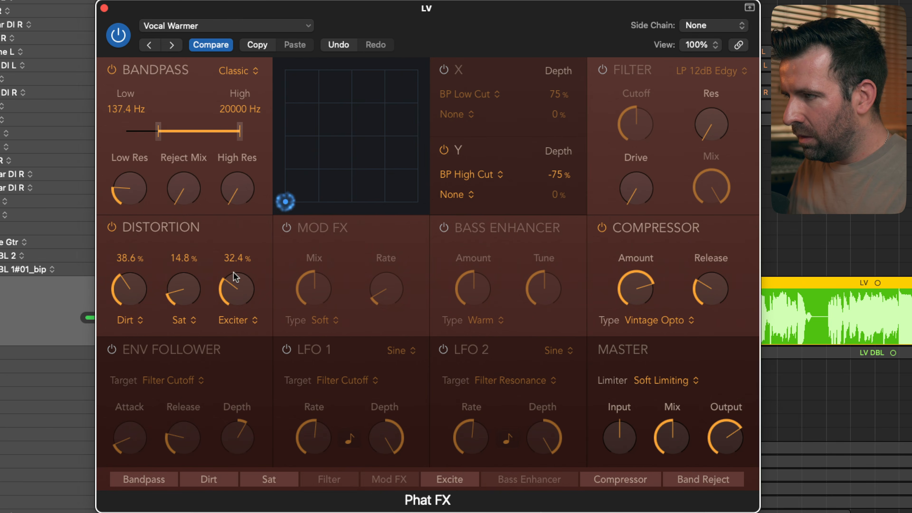
pyautogui.moveTo(241, 263); pyautogui.dragTo(219, 216)
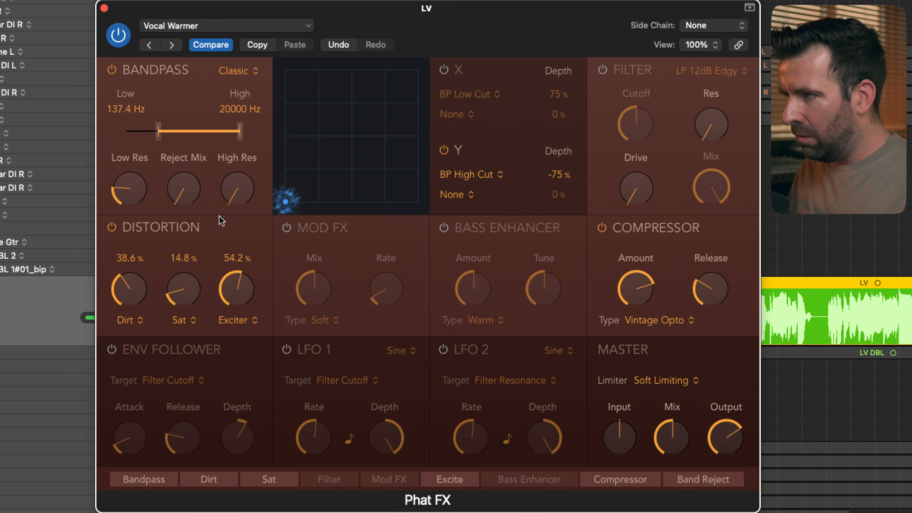
pyautogui.click(120, 40)
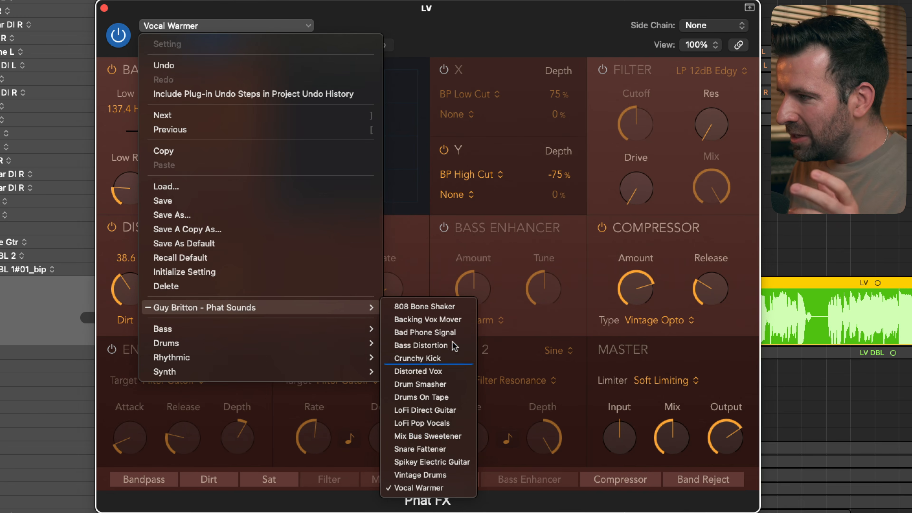
# Load the Distorted Vox preset and set Dirt to 20.6%, Sat to 21.2% and Diode to 17.1%.
pyautogui.click(440, 369)
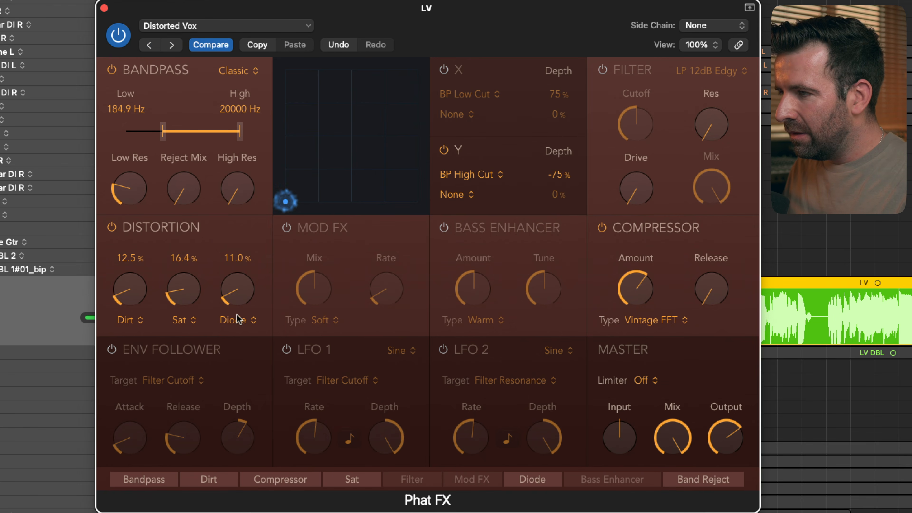
pyautogui.moveTo(126, 291); pyautogui.dragTo(171, 285)
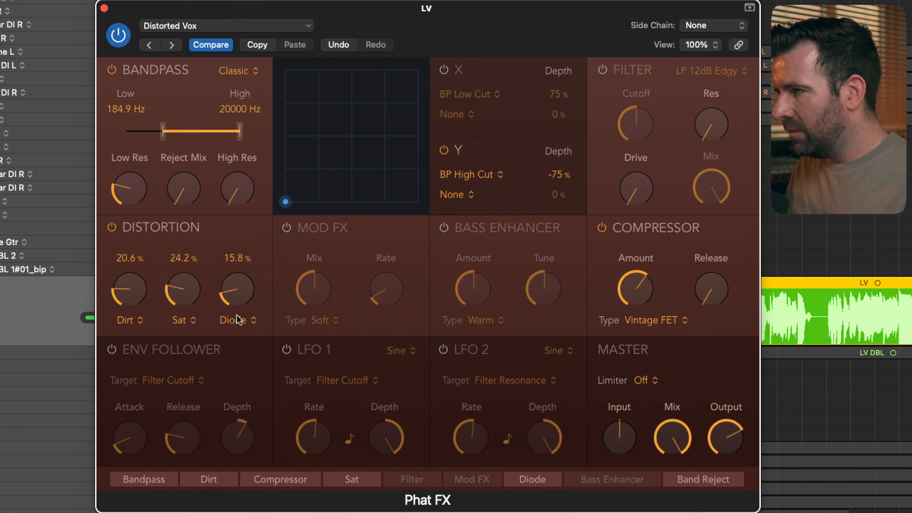
pyautogui.moveTo(197, 297); pyautogui.dragTo(198, 297)
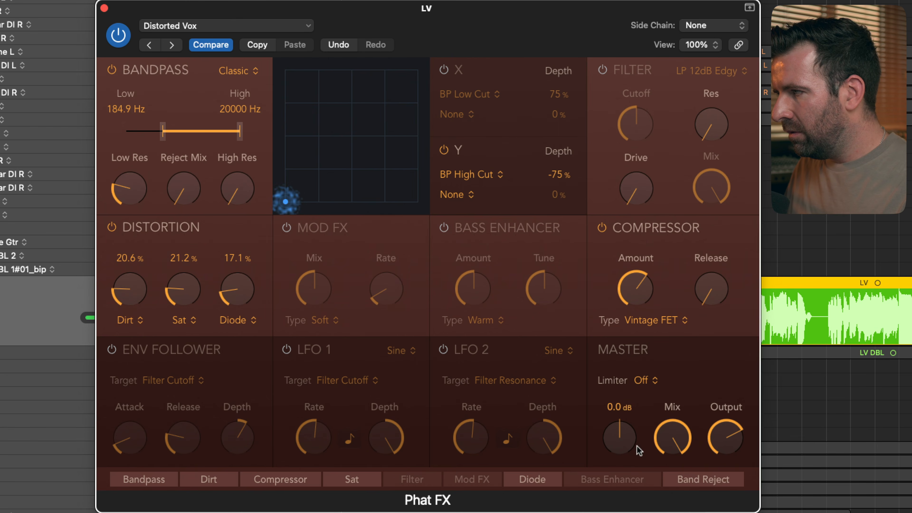
# Lower the master mix to below half, readjust the output level and compare the vocal with the plug-in bypassed.
pyautogui.moveTo(673, 437); pyautogui.dragTo(674, 451)
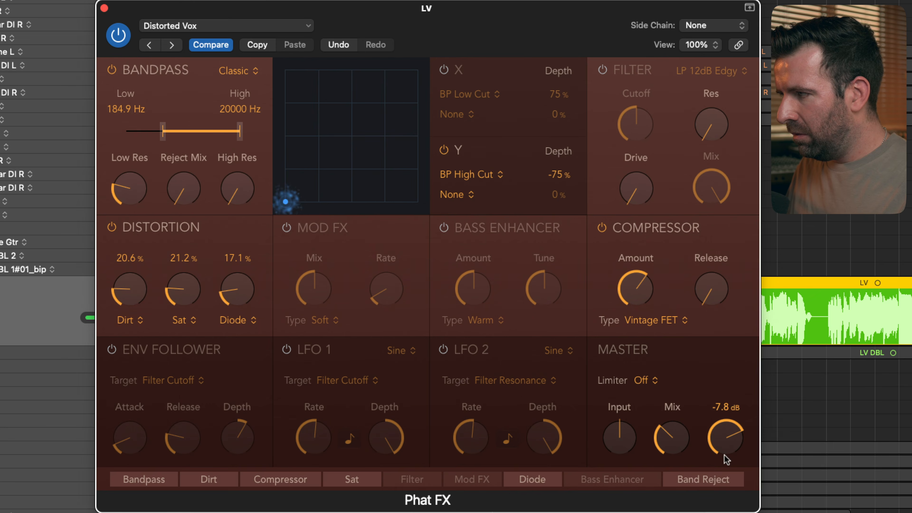
pyautogui.click(123, 37)
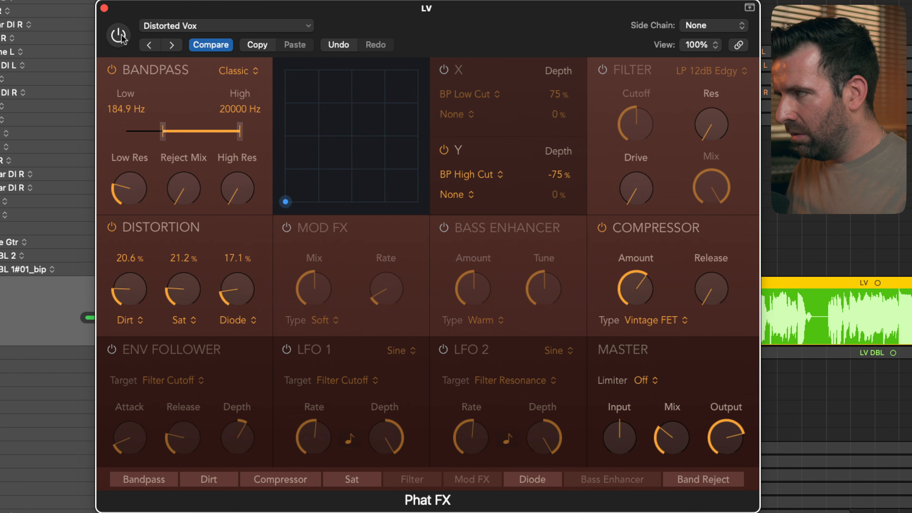
pyautogui.click(122, 36)
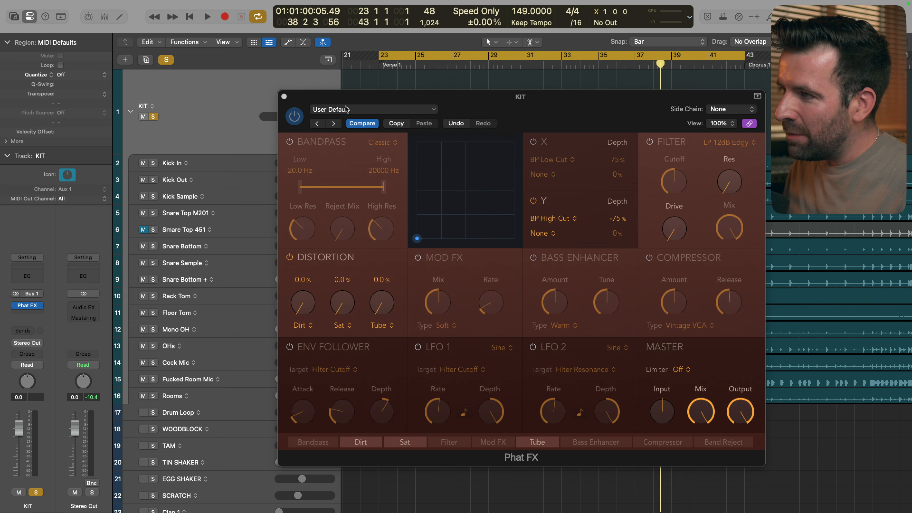
# Load the Drums On Tape preset in Phat FX on the KIT track.
pyautogui.click(346, 109)
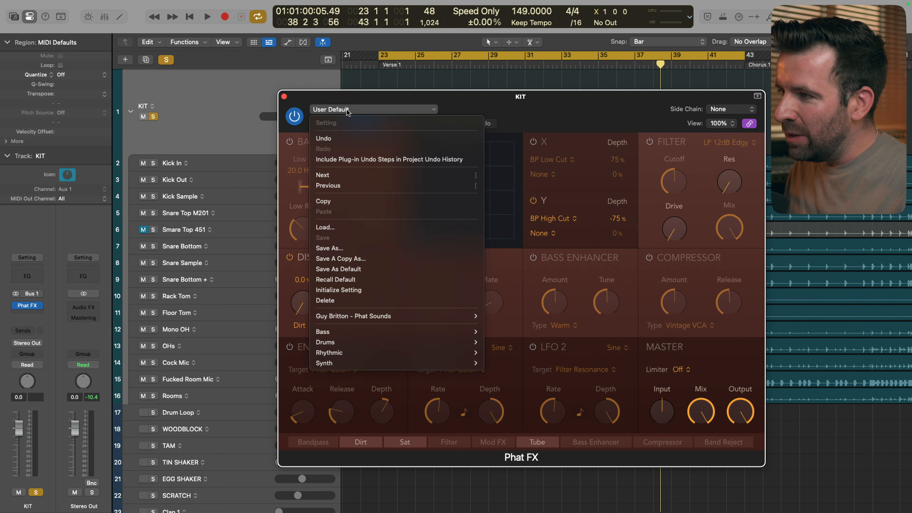
pyautogui.moveTo(360, 316)
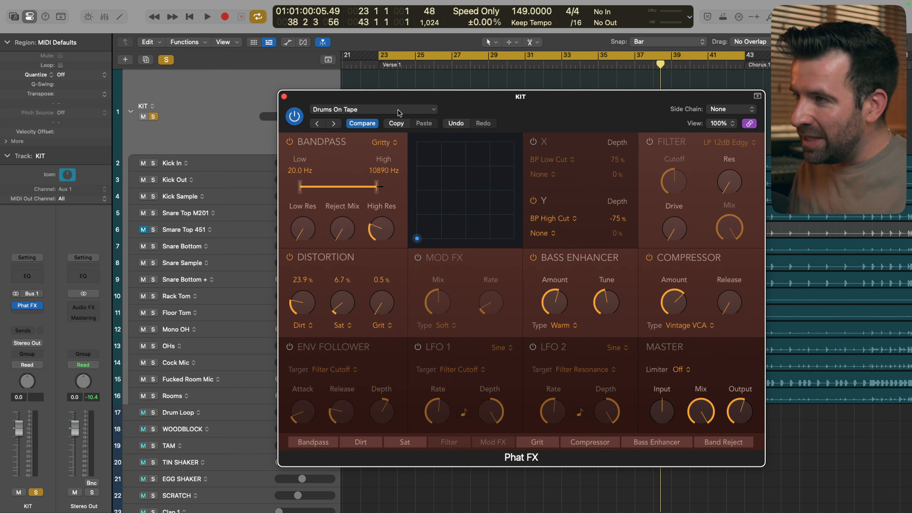
# Play the drum kit and compare its sound with Phat FX bypassed and enabled.
pyautogui.click(296, 117)
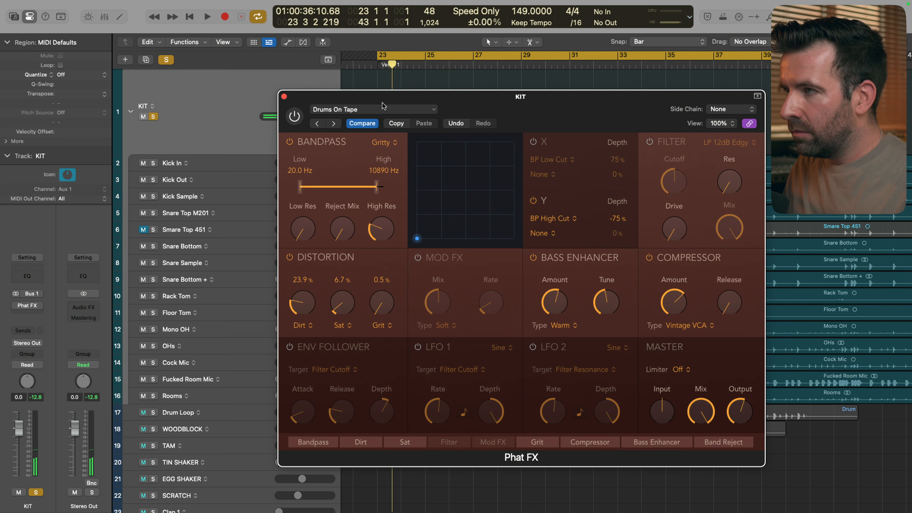
pyautogui.press('space')
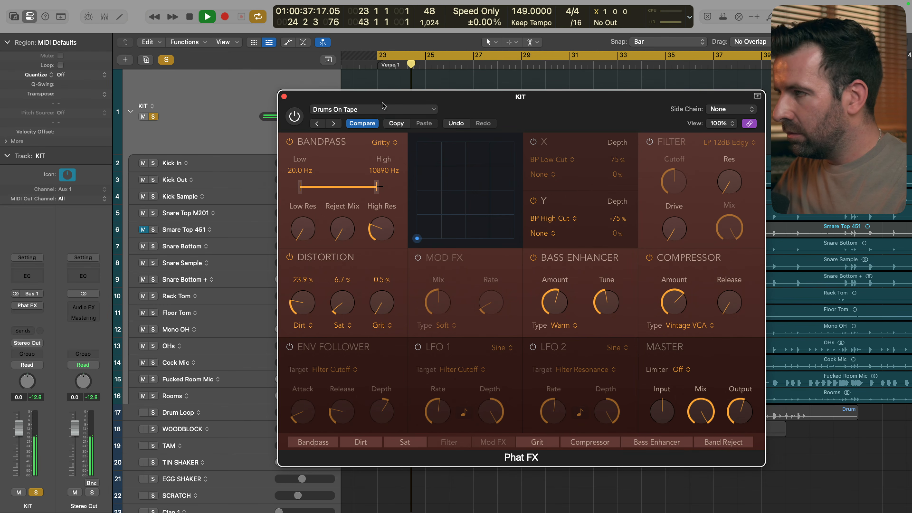
pyautogui.click(295, 116)
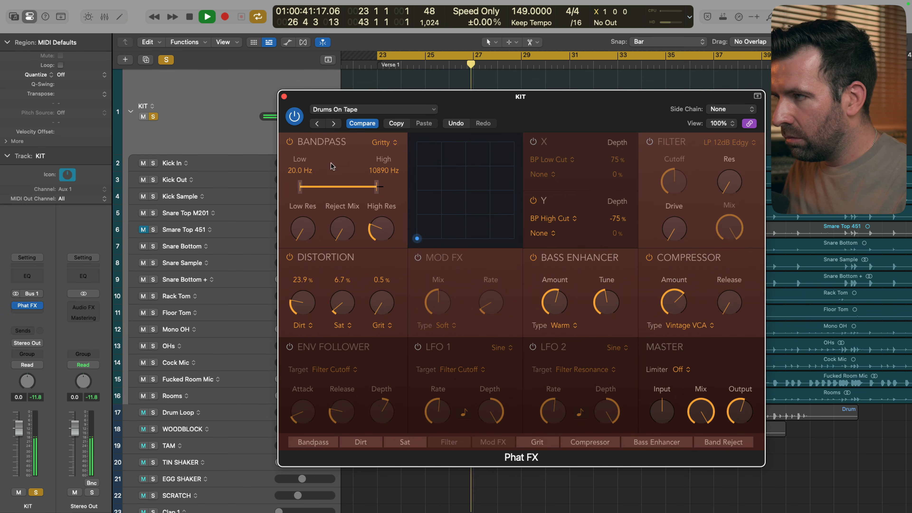
pyautogui.click(295, 116)
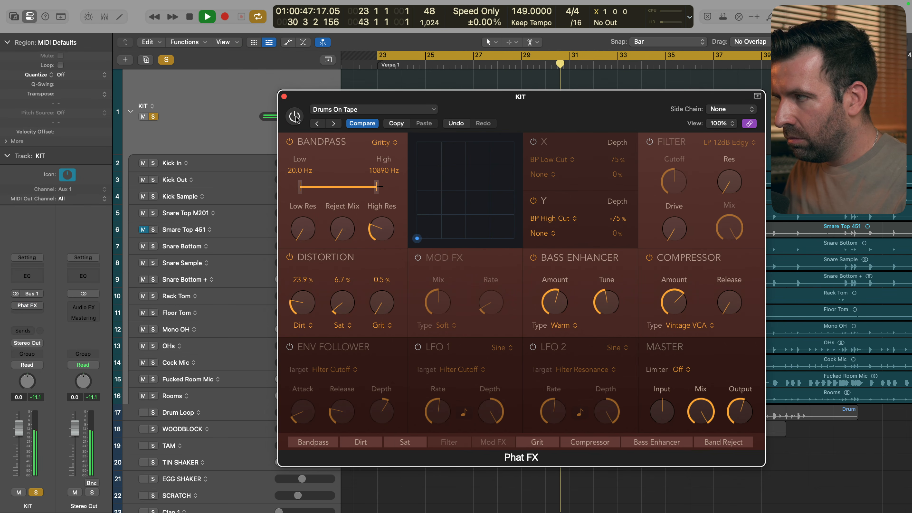
# Set the master output to about -12.7 dB and compare the drum kit with Phat FX bypassed and enabled.
pyautogui.click(294, 116)
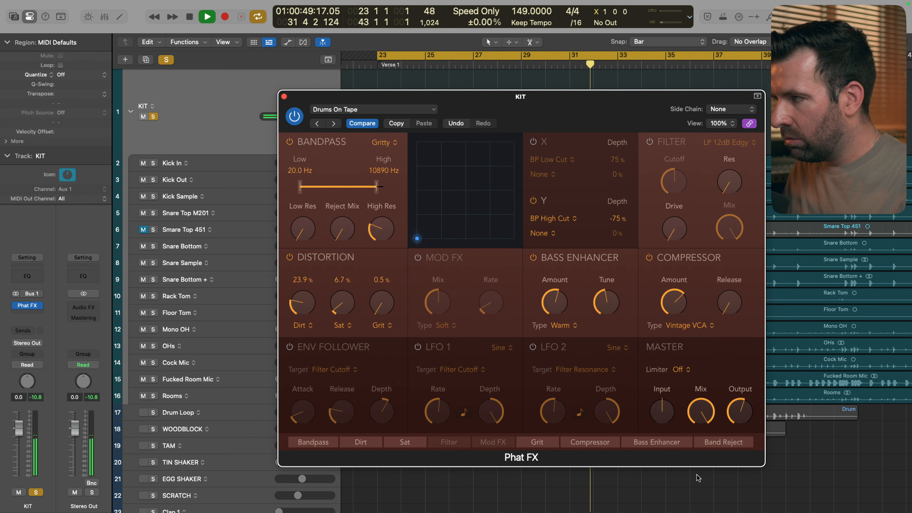
pyautogui.moveTo(735, 421)
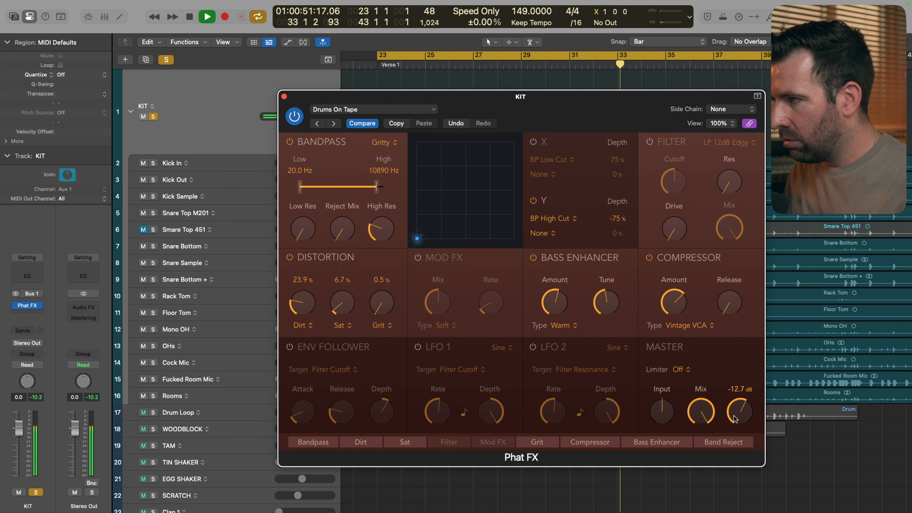
pyautogui.click(294, 116)
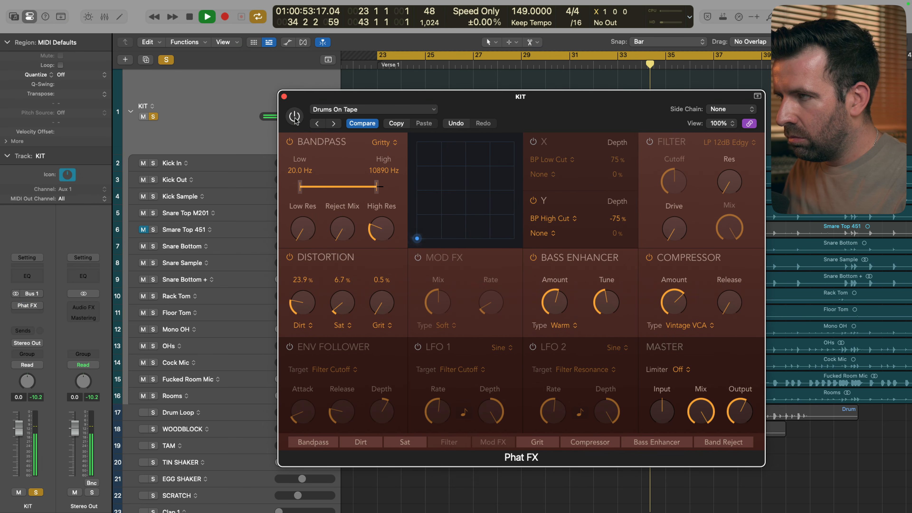
pyautogui.click(295, 119)
# Set Dirt to 35.5% and Grit to 14.9%, and set the Bandpass High Res to 31.1% and High frequency to 10520 Hz.
pyautogui.moveTo(305, 300); pyautogui.dragTo(306, 293)
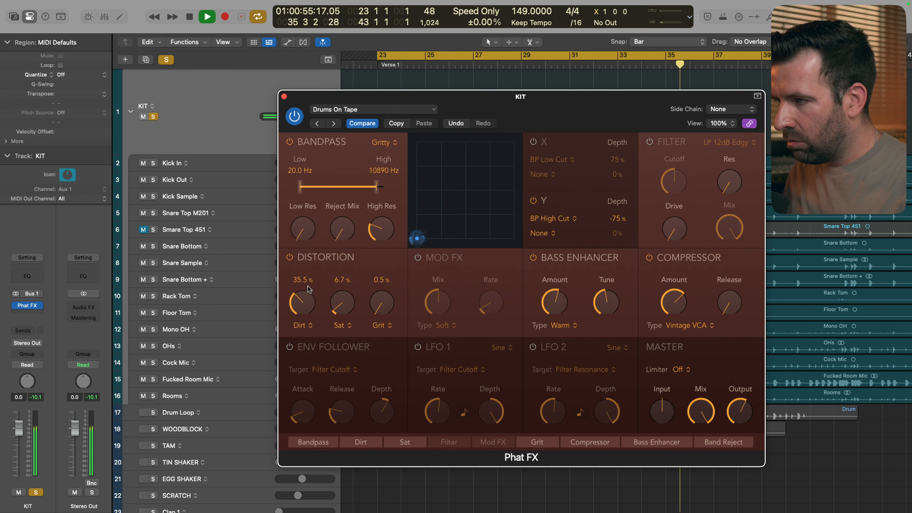
pyautogui.moveTo(384, 299); pyautogui.dragTo(384, 291)
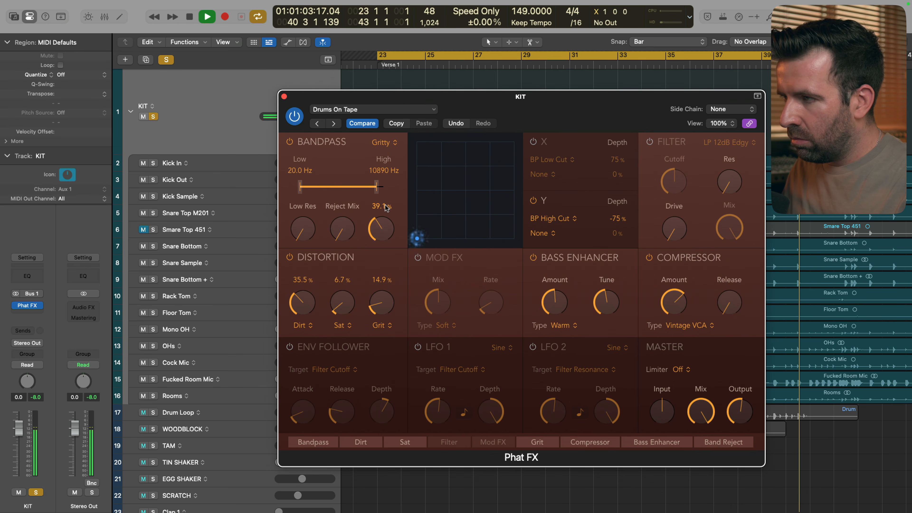
pyautogui.moveTo(385, 215)
pyautogui.moveTo(385, 218); pyautogui.dragTo(386, 222)
pyautogui.moveTo(377, 191); pyautogui.dragTo(376, 190)
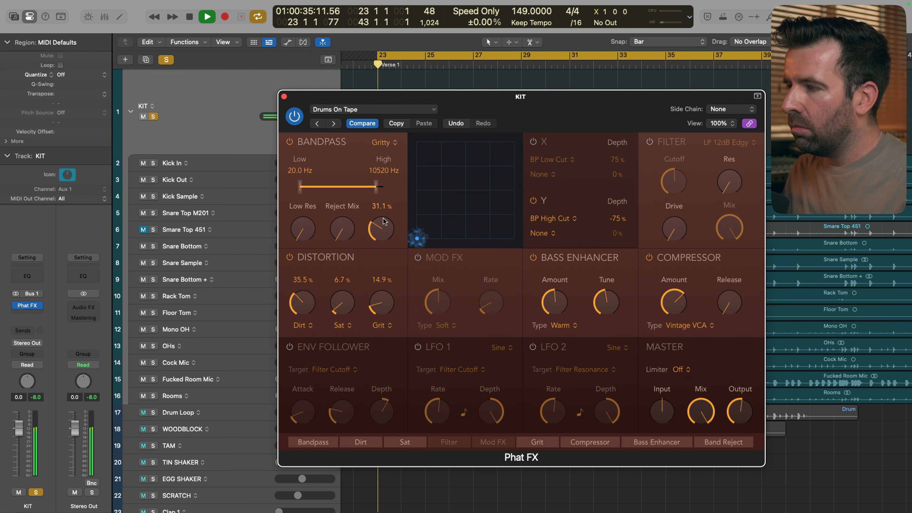
# Compare the drums with the Bandpass section and the whole plug-in switched off and on, lowering the master output slightly to match levels.
pyautogui.click(289, 142)
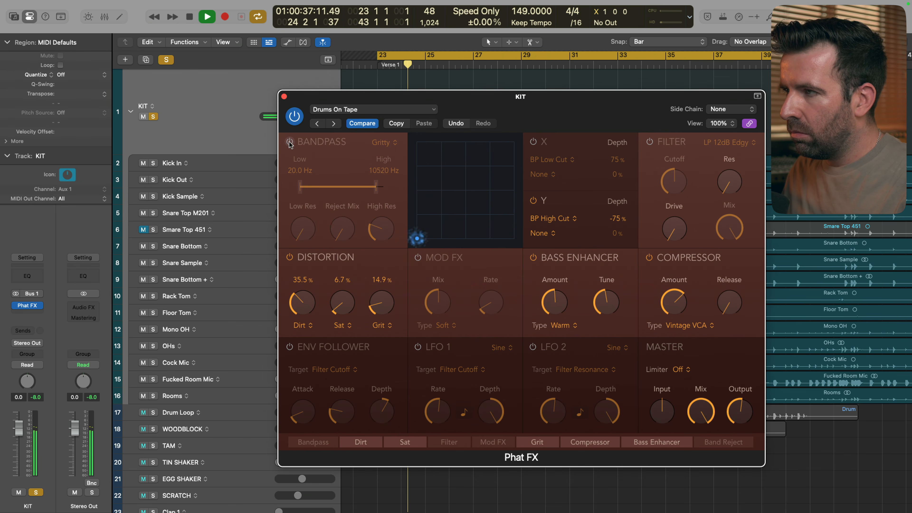
pyautogui.click(290, 142)
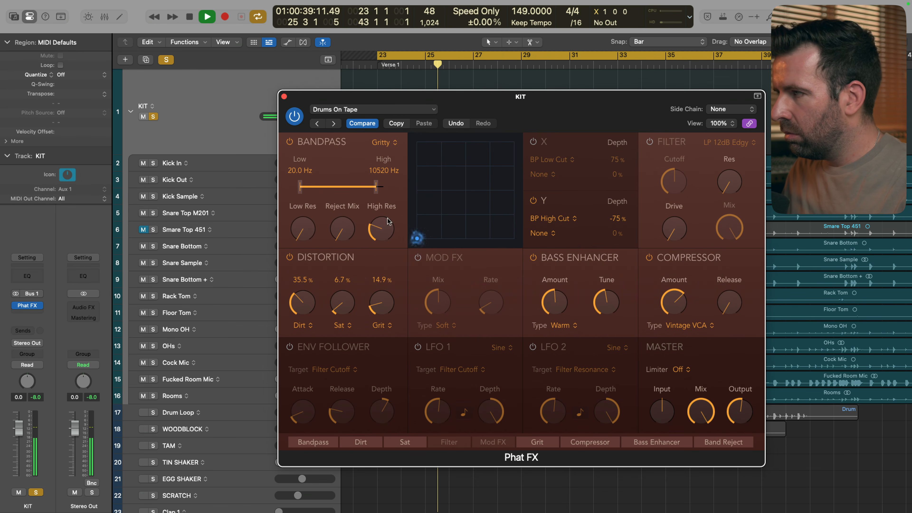
pyautogui.click(294, 115)
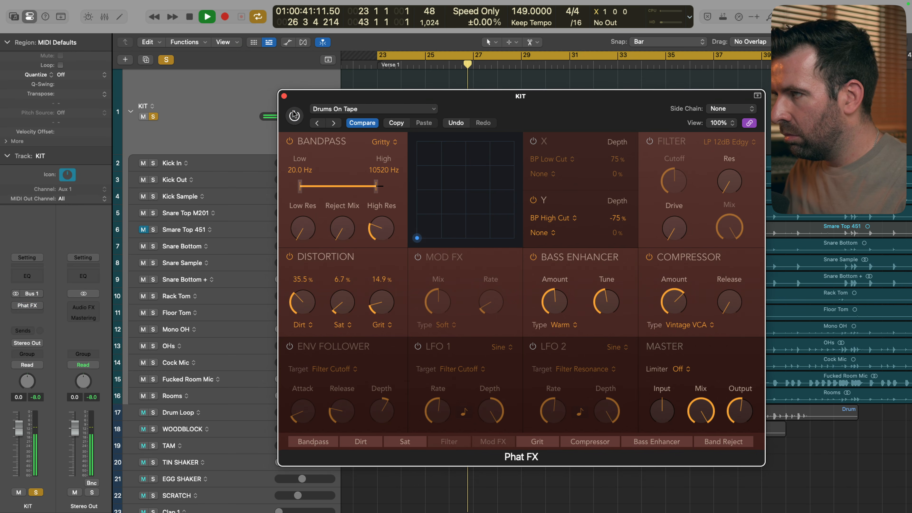
pyautogui.click(294, 116)
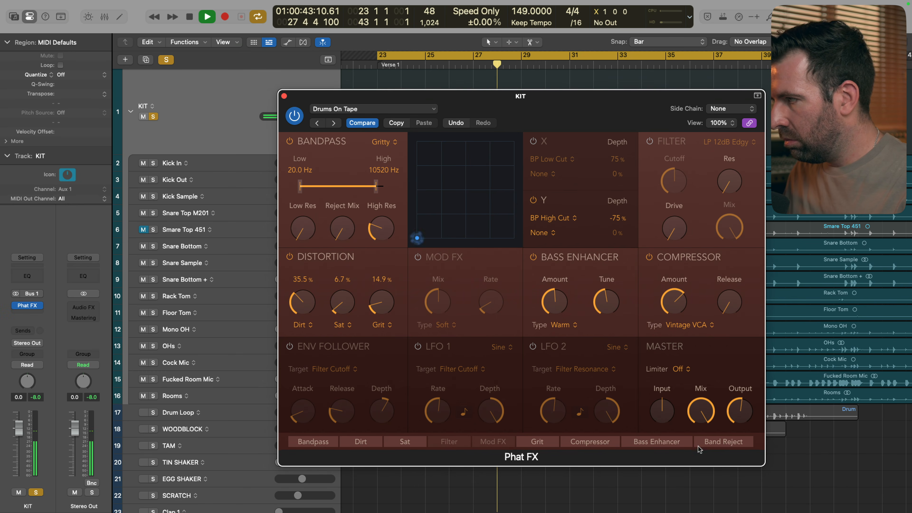
pyautogui.moveTo(733, 420)
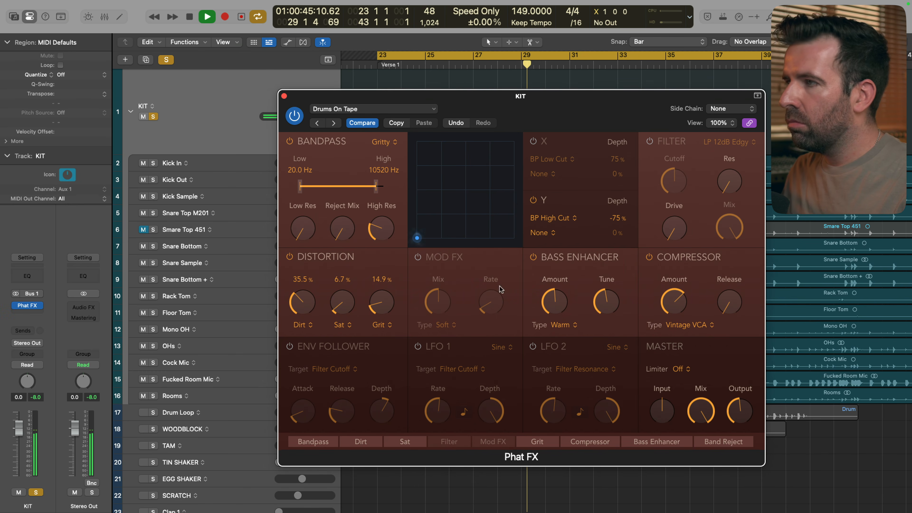
pyautogui.click(294, 116)
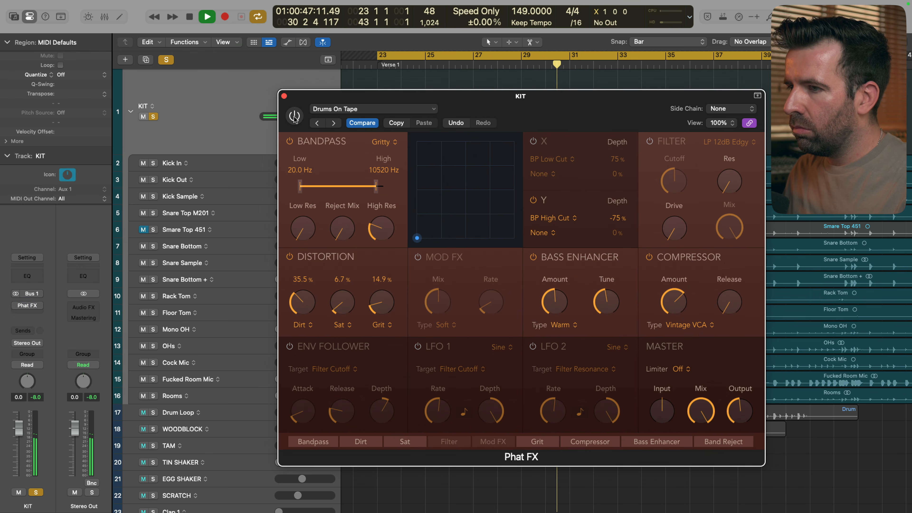
pyautogui.click(294, 116)
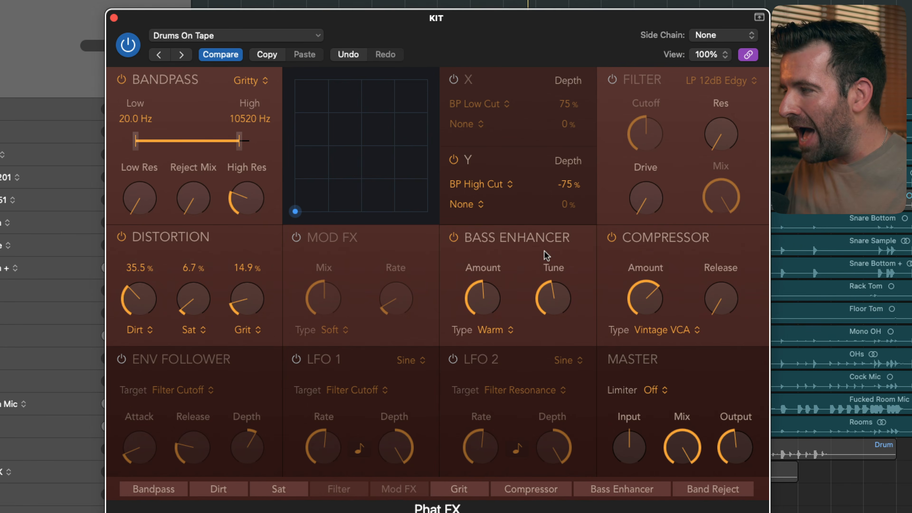
# Play the drums, raise the Bass Enhancer amount to 70.0% and compare the sound with that section off and on.
pyautogui.moveTo(497, 292)
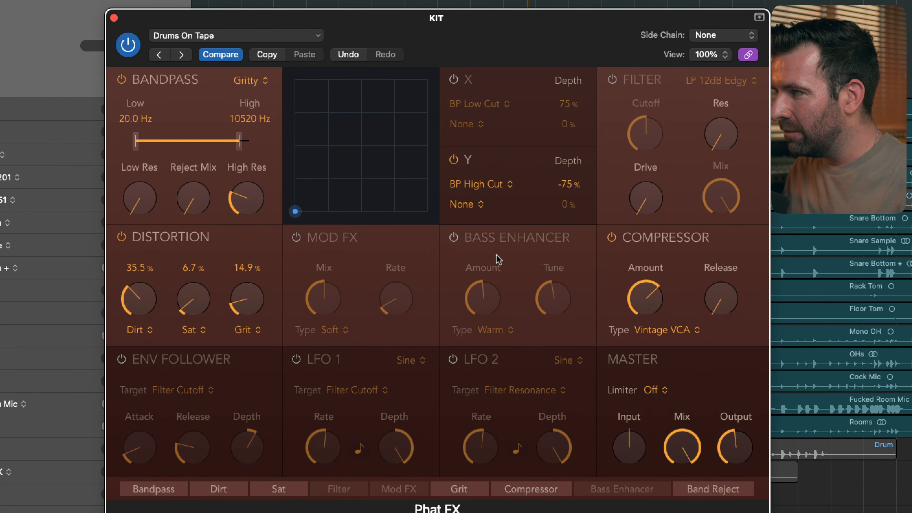
pyautogui.press('space')
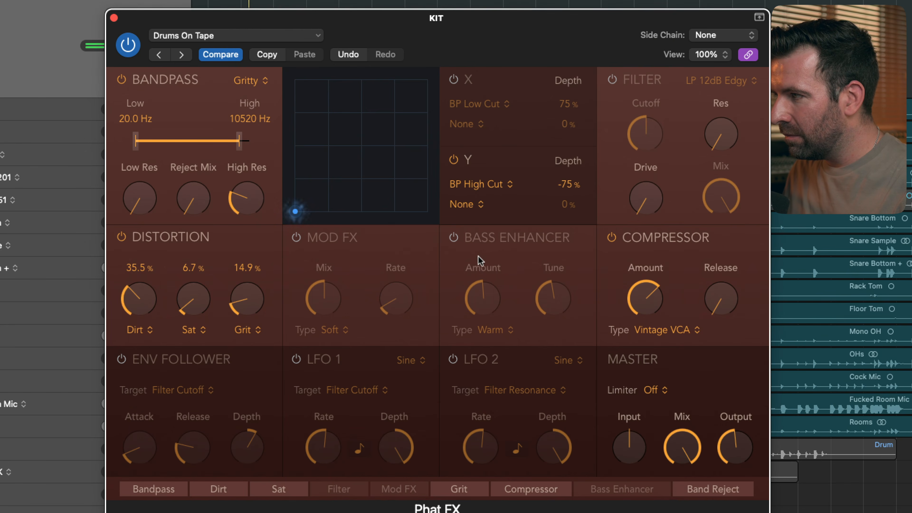
pyautogui.click(454, 237)
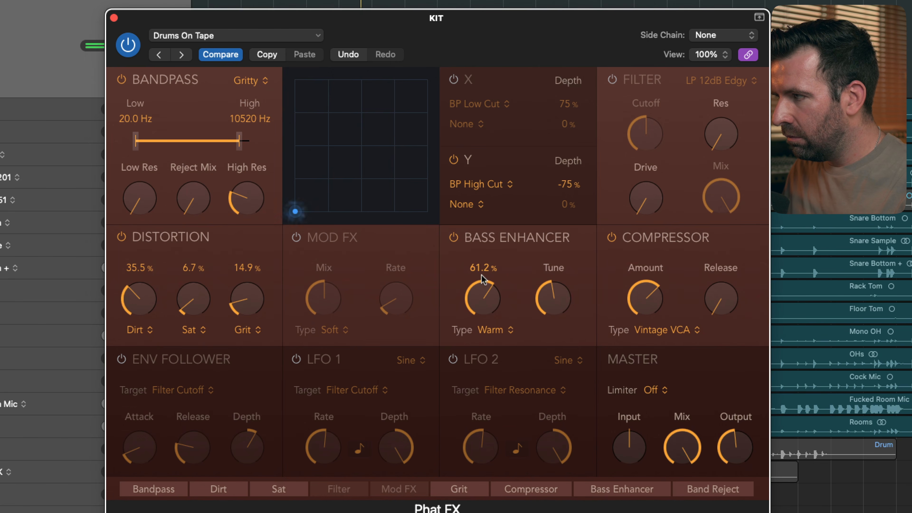
pyautogui.moveTo(545, 303); pyautogui.dragTo(547, 329)
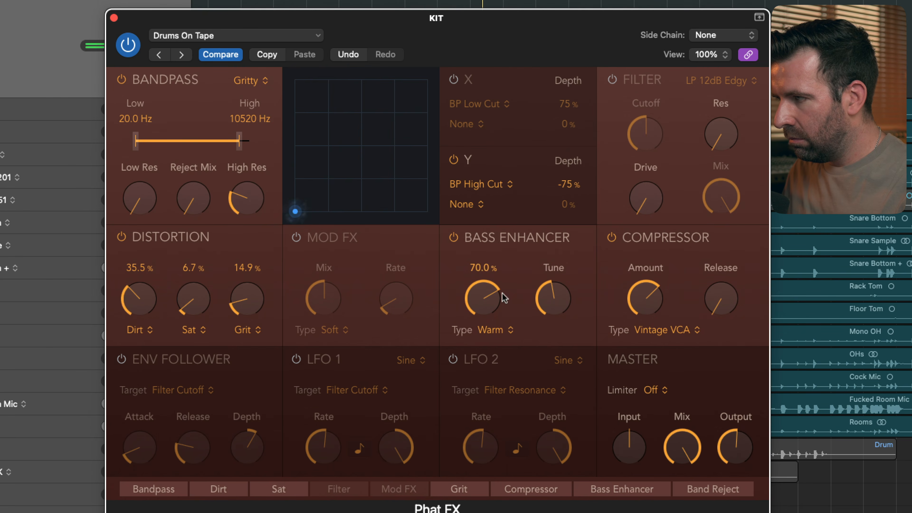
pyautogui.click(454, 237)
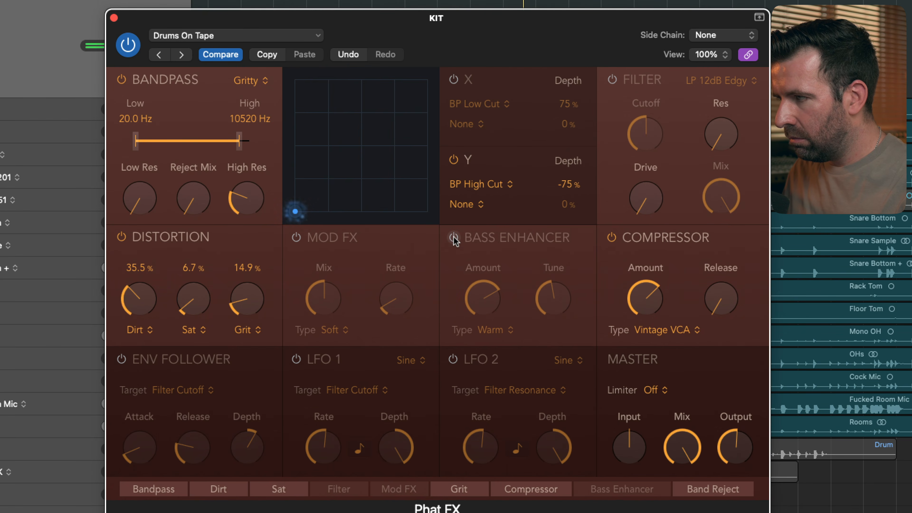
pyautogui.click(454, 237)
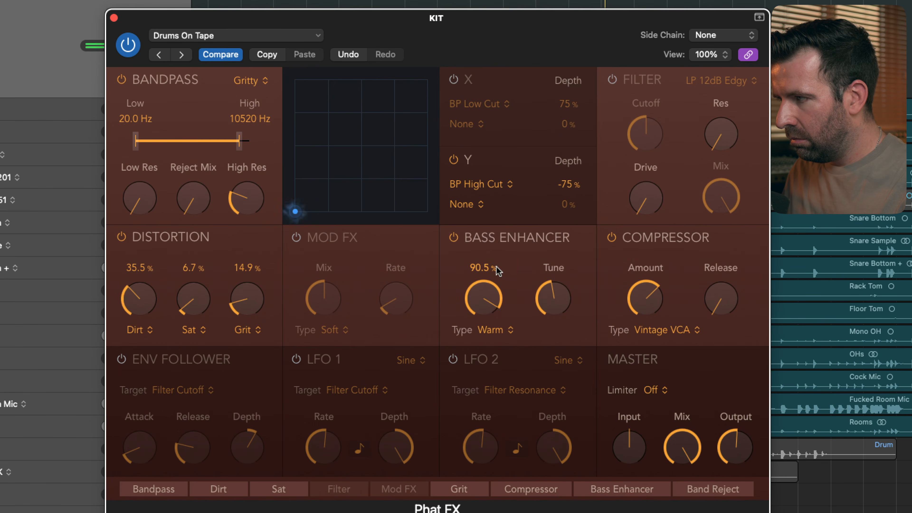
# Tune the Bass Enhancer to about 78 Hz, reduce its amount and compare the drums with Phat FX bypassed and enabled.
pyautogui.moveTo(555, 300); pyautogui.dragTo(555, 306)
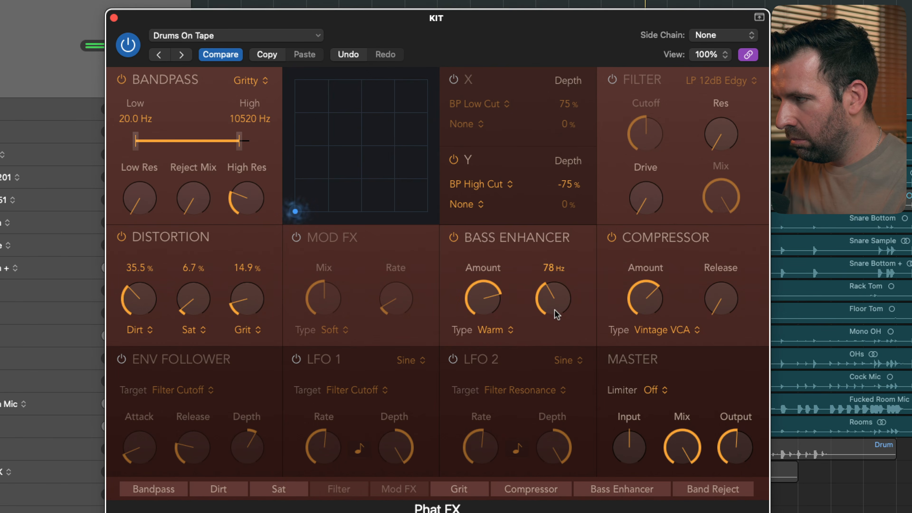
pyautogui.moveTo(491, 309); pyautogui.dragTo(491, 327)
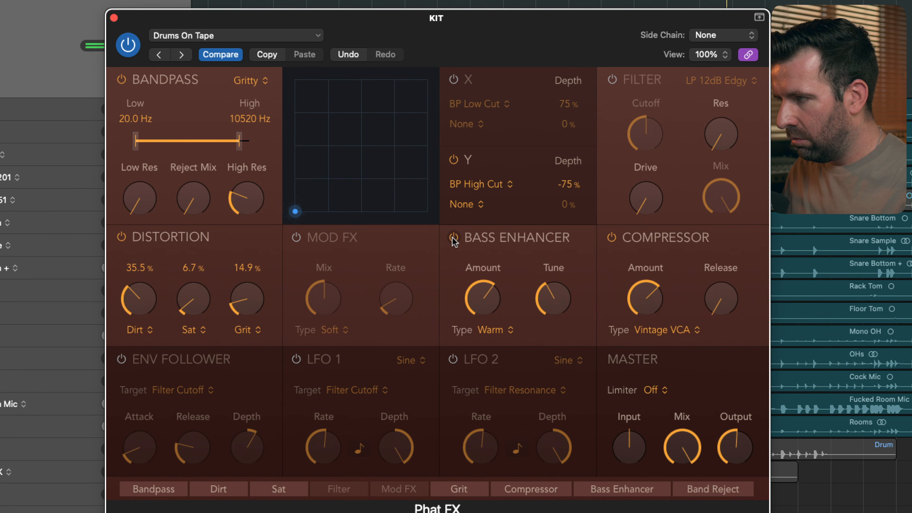
pyautogui.click(131, 45)
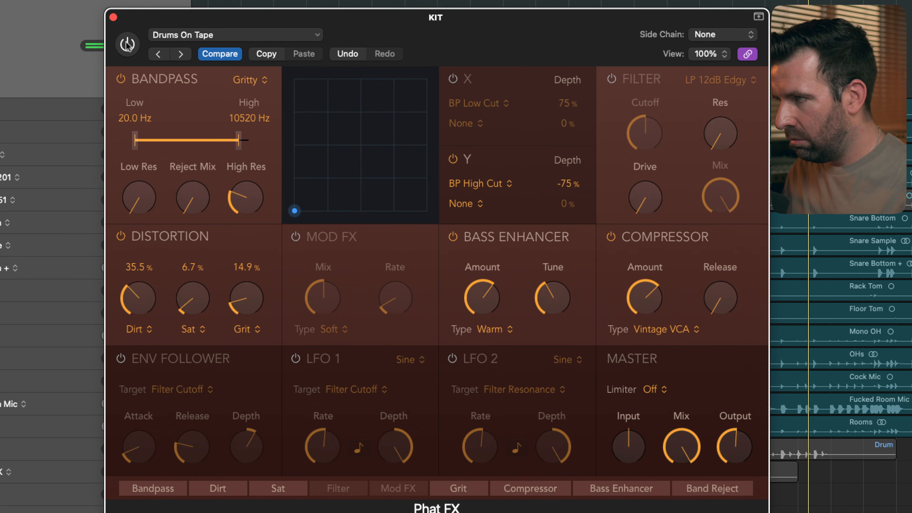
pyautogui.click(128, 42)
# Set Dirt to 46.3%, Sat to 16.5% and Grit to 21.0%, raise the Compressor amount, lower the output and listen with Phat FX bypassed.
pyautogui.moveTo(744, 435); pyautogui.dragTo(741, 462)
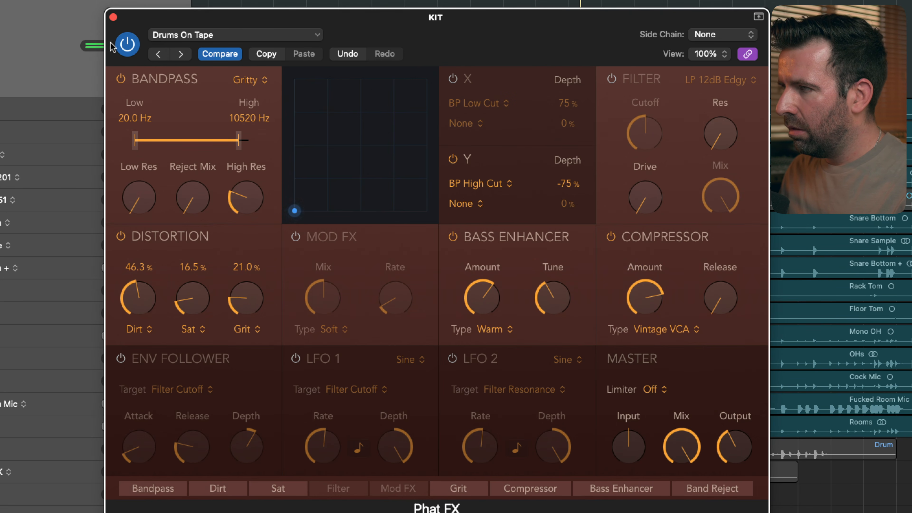
pyautogui.click(126, 45)
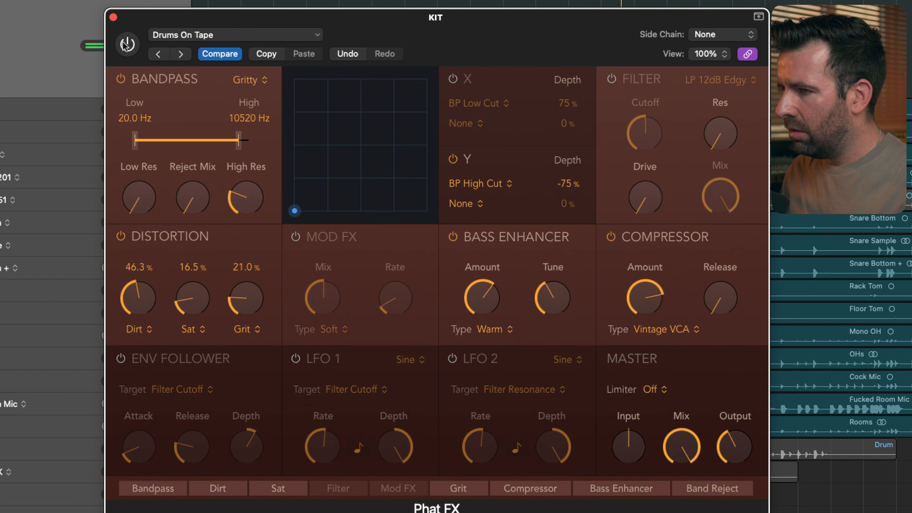
# Blend the effect in parallel with a low master mix, raise the output to about -4.0 dB and compare against the bypassed drums.
pyautogui.moveTo(723, 441); pyautogui.dragTo(695, 451)
pyautogui.scroll(-1, 741, 471)
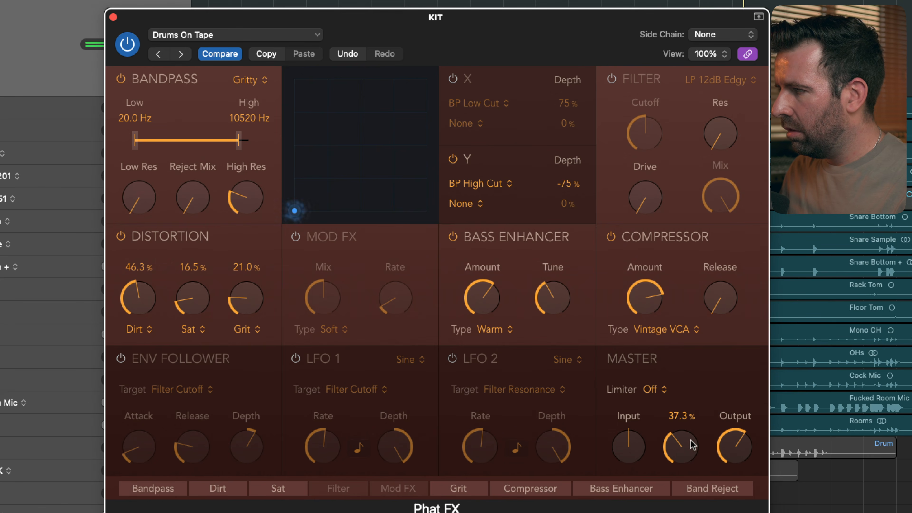
pyautogui.moveTo(736, 446); pyautogui.dragTo(686, 478)
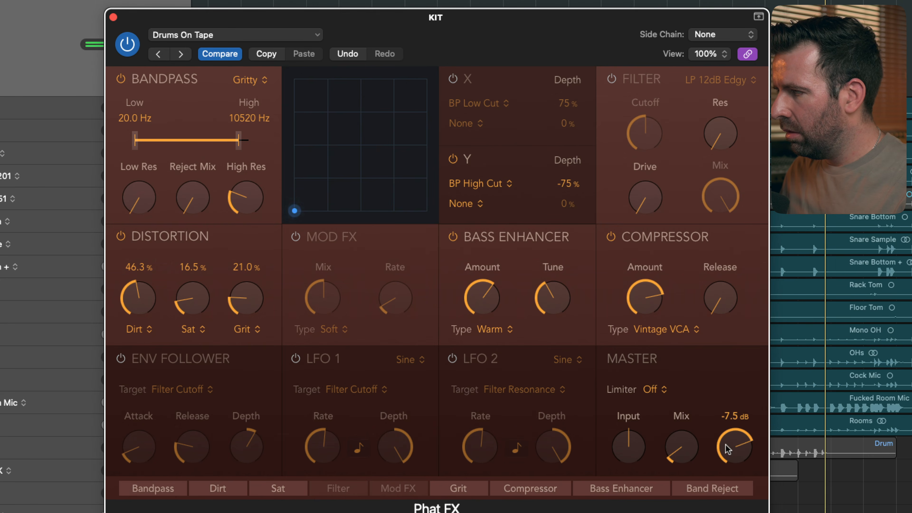
pyautogui.moveTo(735, 440); pyautogui.dragTo(728, 420)
pyautogui.moveTo(682, 449); pyautogui.dragTo(724, 451)
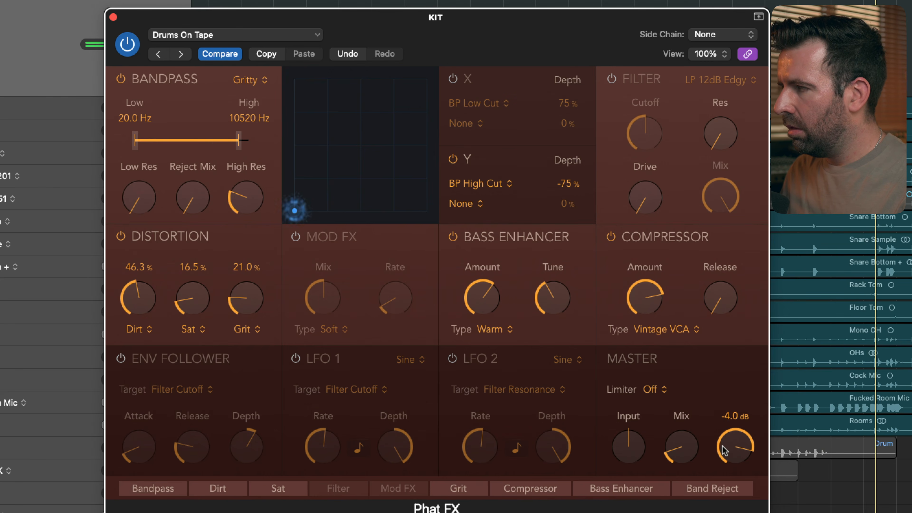
pyautogui.click(128, 45)
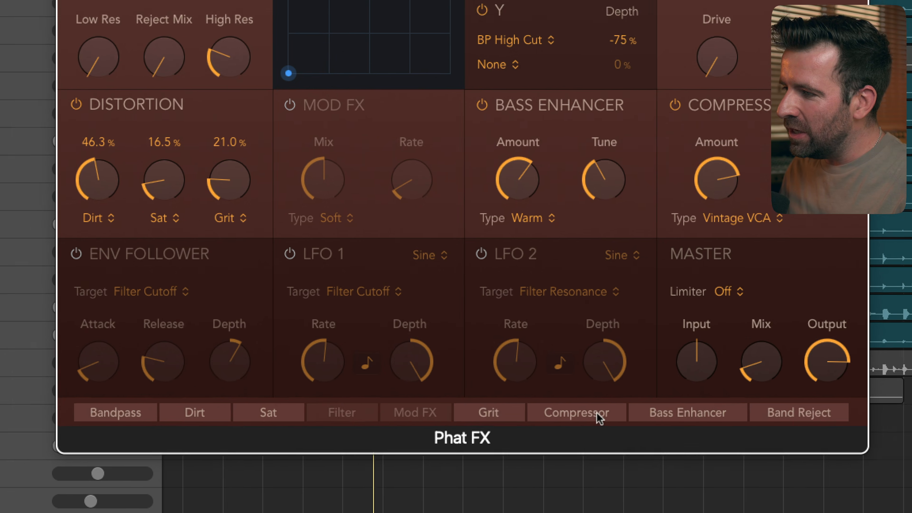
# Reorder the processing chain by moving Compressor forward, placing Dirt and Sat ahead of it and moving Bass Enhancer to the start.
pyautogui.moveTo(585, 441); pyautogui.dragTo(357, 433)
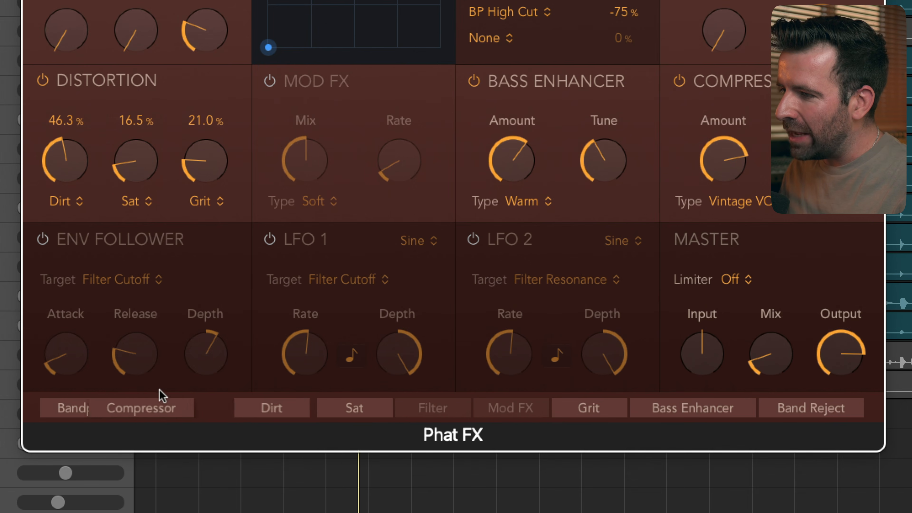
pyautogui.moveTo(161, 395); pyautogui.dragTo(80, 421)
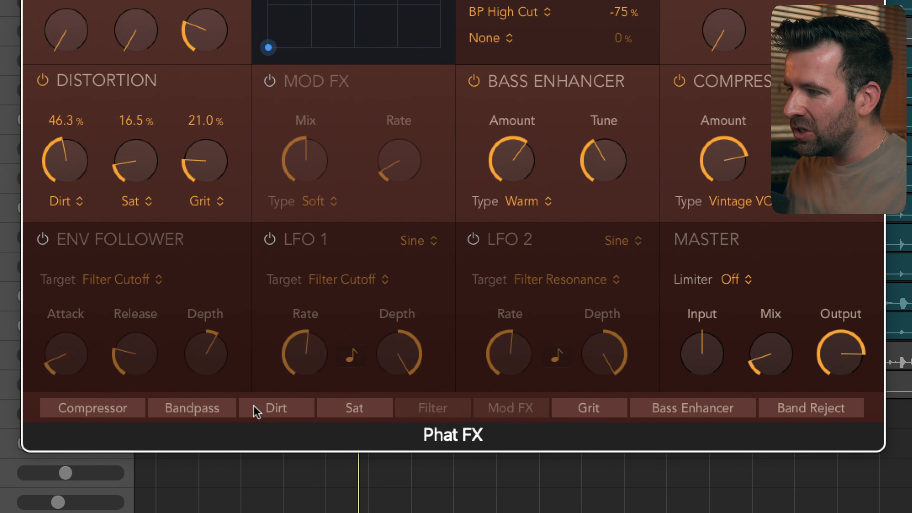
pyautogui.moveTo(309, 411); pyautogui.dragTo(104, 408)
pyautogui.moveTo(372, 409); pyautogui.dragTo(171, 408)
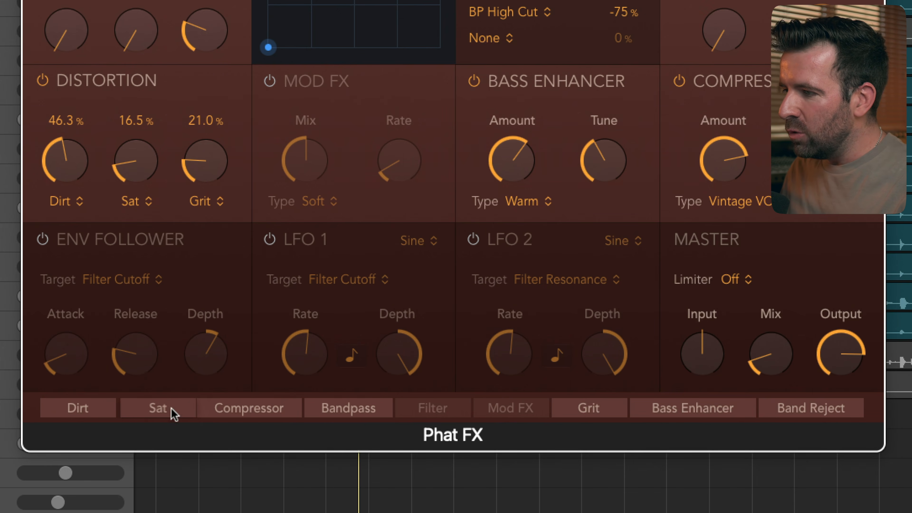
pyautogui.moveTo(677, 410); pyautogui.dragTo(101, 409)
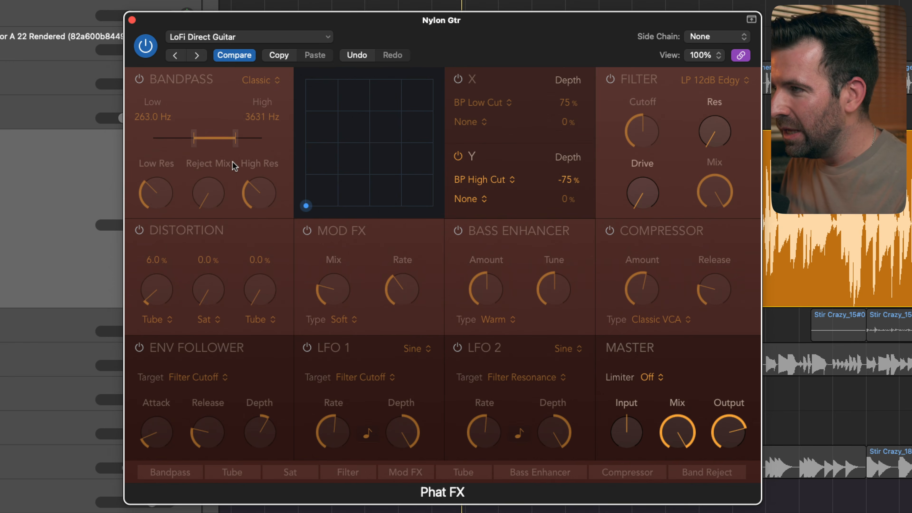
# Play the Nylon Gtr track with the LoFi Direct Guitar preset, compare the Bandpass section off and on, and leave it enabled.
pyautogui.press('space')
pyautogui.click(139, 79)
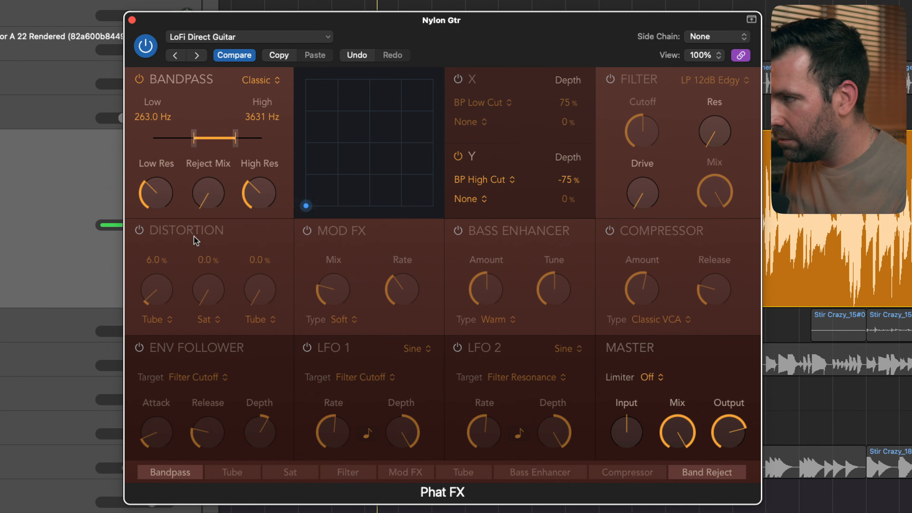
pyautogui.click(139, 79)
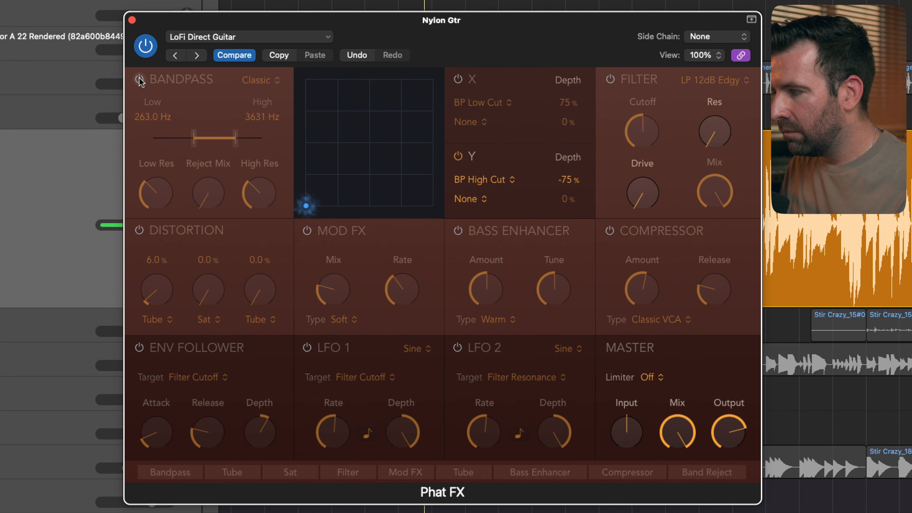
pyautogui.click(139, 80)
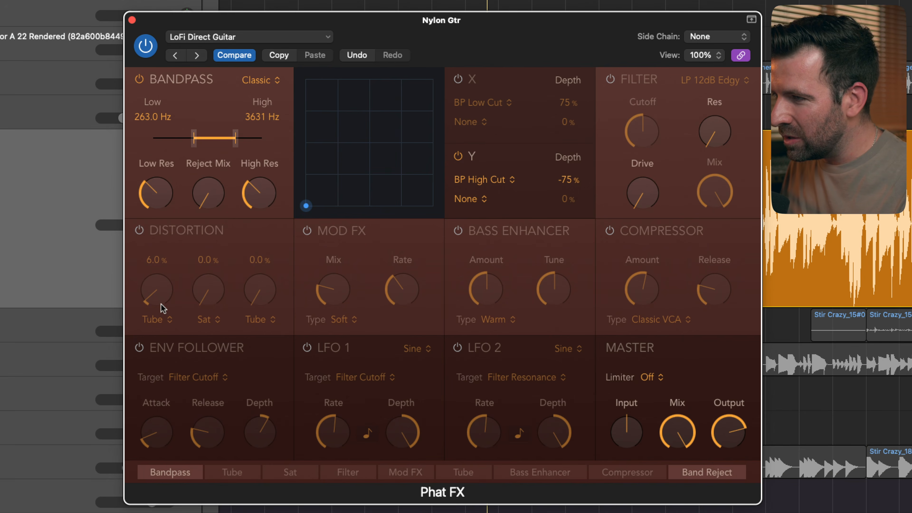
# Enable Distortion on the guitar, set its first Tube stage to 9.8% and compare the section off and on, leaving it enabled.
pyautogui.click(139, 231)
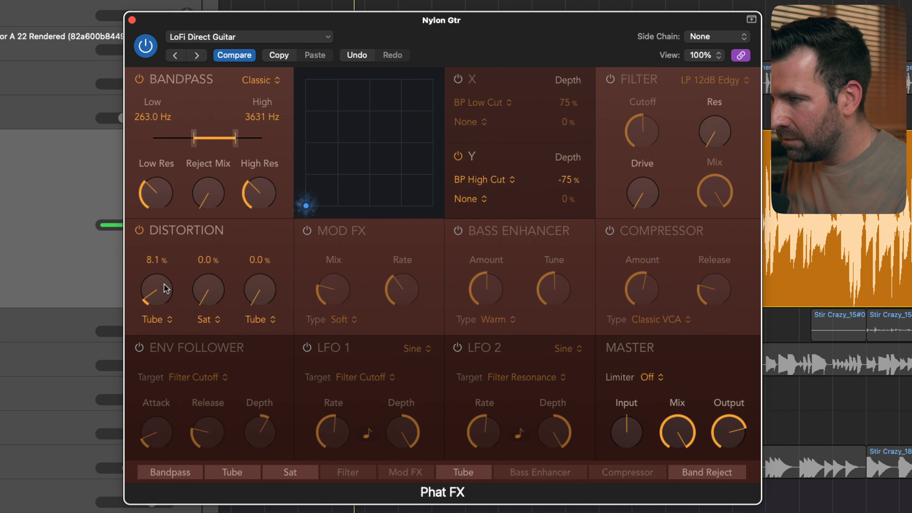
pyautogui.moveTo(166, 289)
pyautogui.mouseDown()
pyautogui.moveTo(169, 260)
pyautogui.moveTo(168, 296)
pyautogui.moveTo(167, 286)
pyautogui.mouseUp()
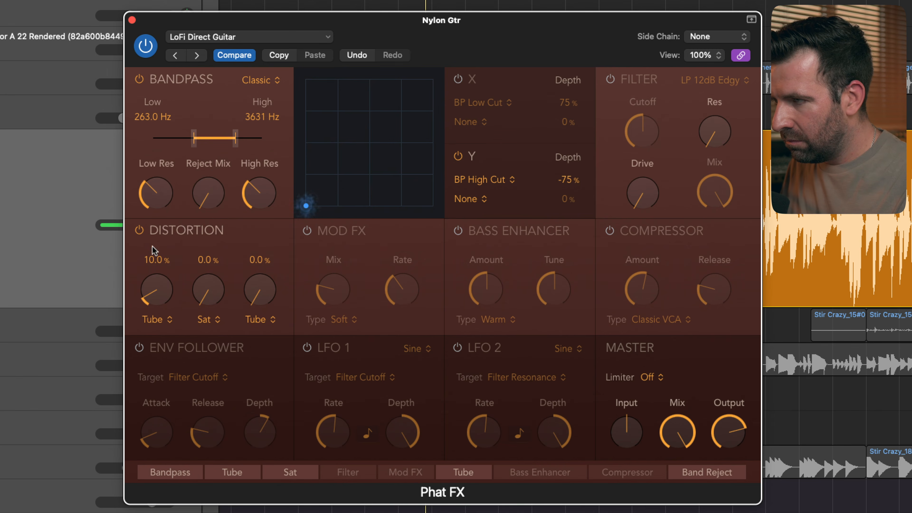
pyautogui.click(140, 230)
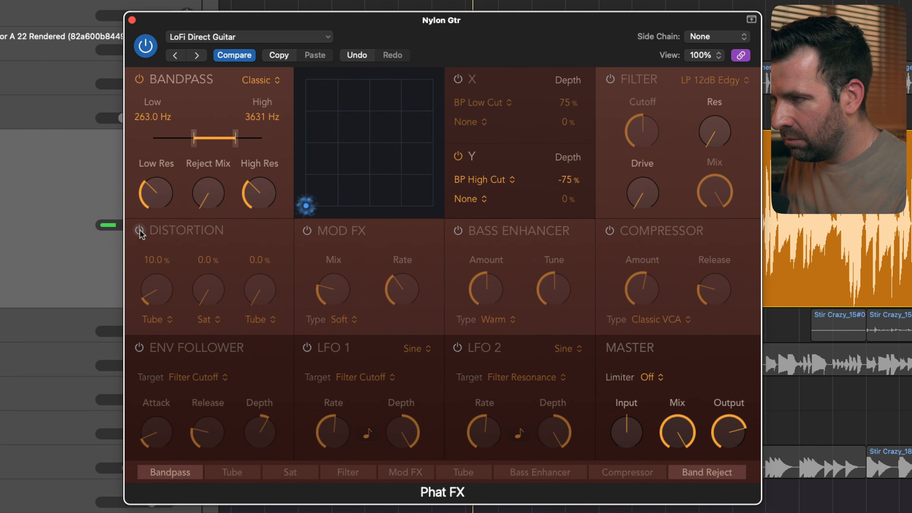
pyautogui.click(140, 231)
pyautogui.moveTo(155, 304); pyautogui.dragTo(154, 301)
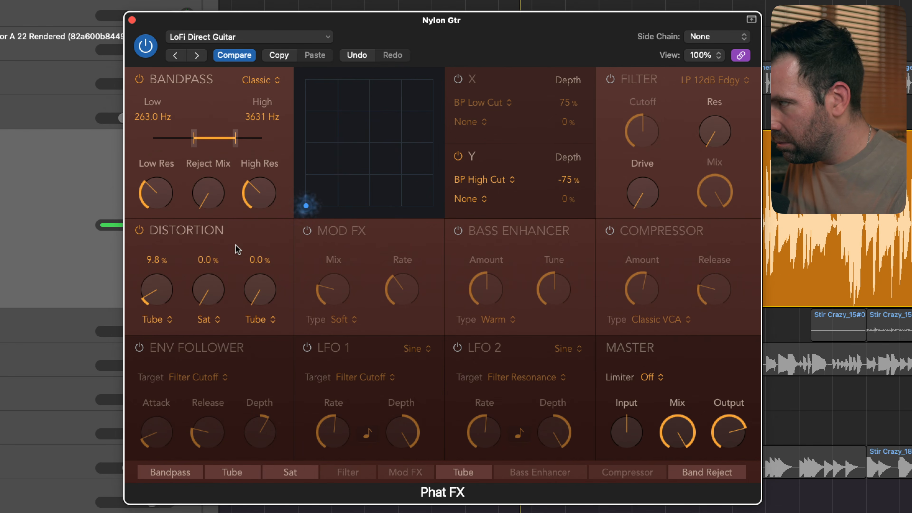
pyautogui.click(140, 230)
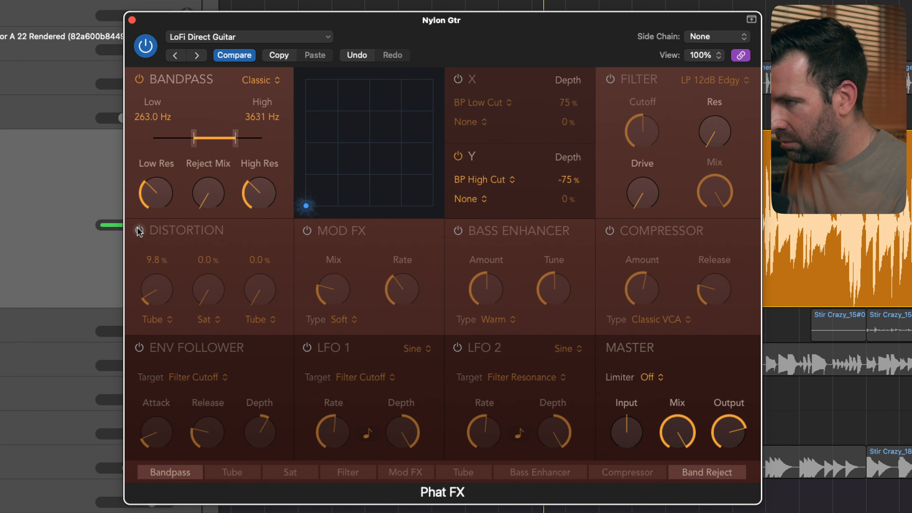
pyautogui.click(139, 230)
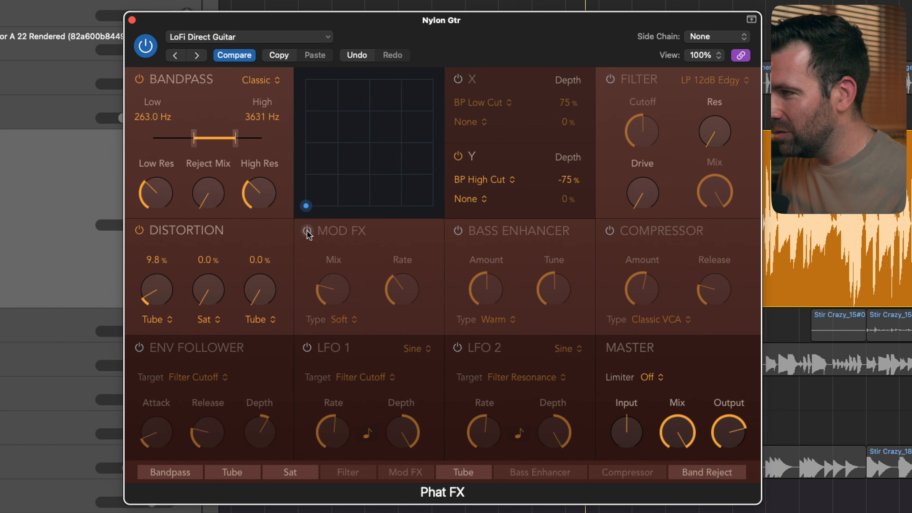
# Play the guitar with Mod FX enabled, set its rate to 1.46 Hz, adjust its mix and compare the section off and on.
pyautogui.press('space')
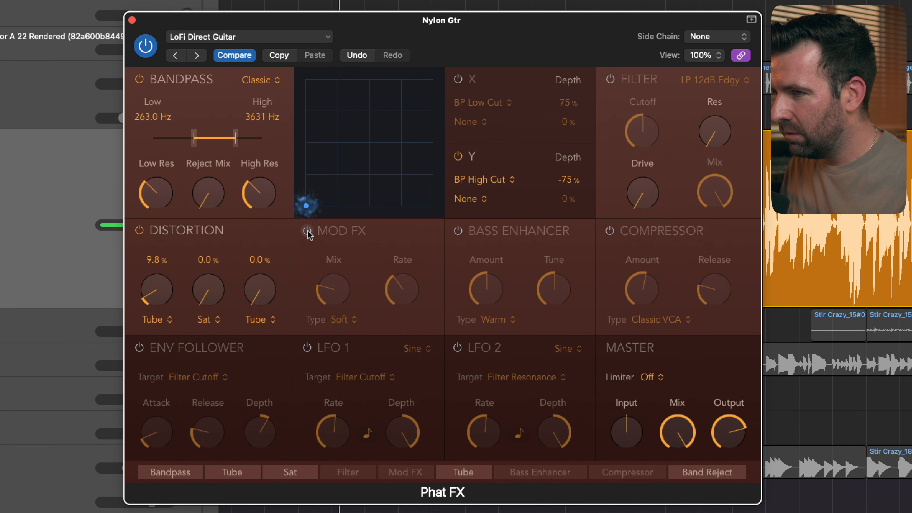
pyautogui.click(308, 231)
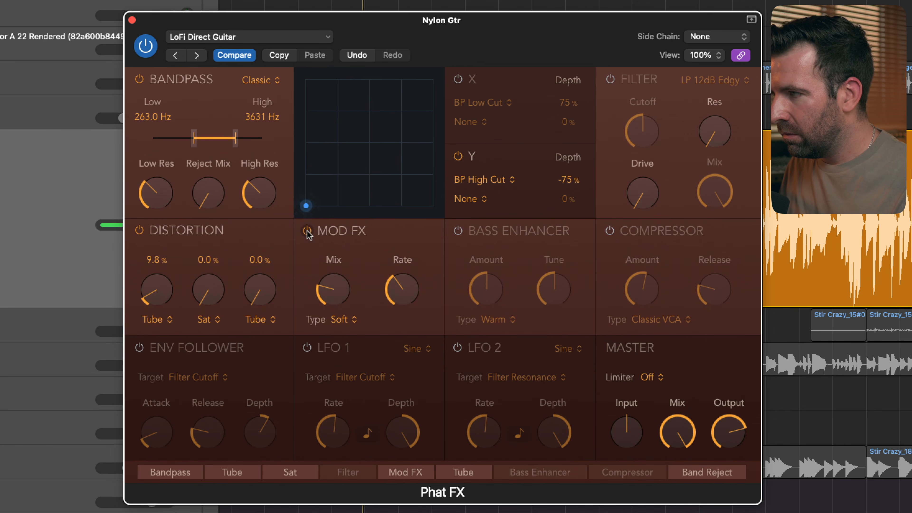
pyautogui.moveTo(347, 307); pyautogui.dragTo(346, 259)
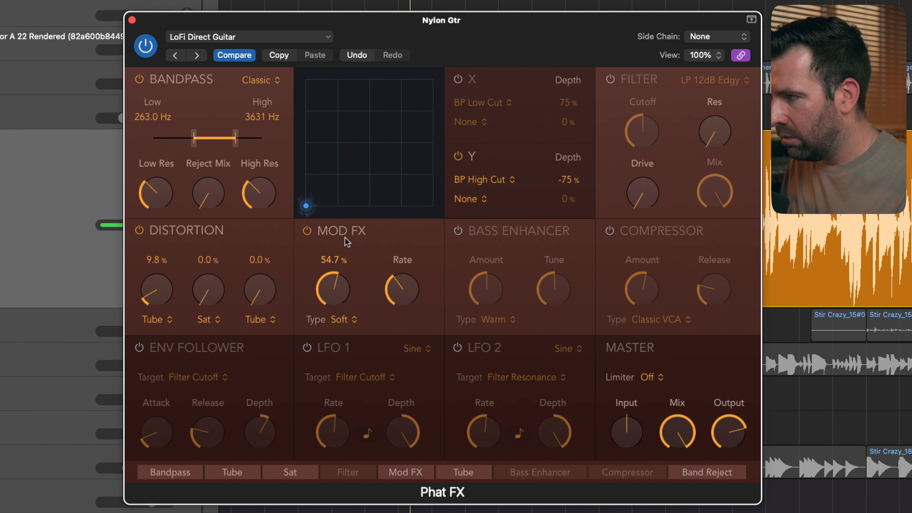
pyautogui.moveTo(402, 285)
pyautogui.mouseDown()
pyautogui.moveTo(407, 233)
pyautogui.moveTo(407, 290)
pyautogui.mouseUp()
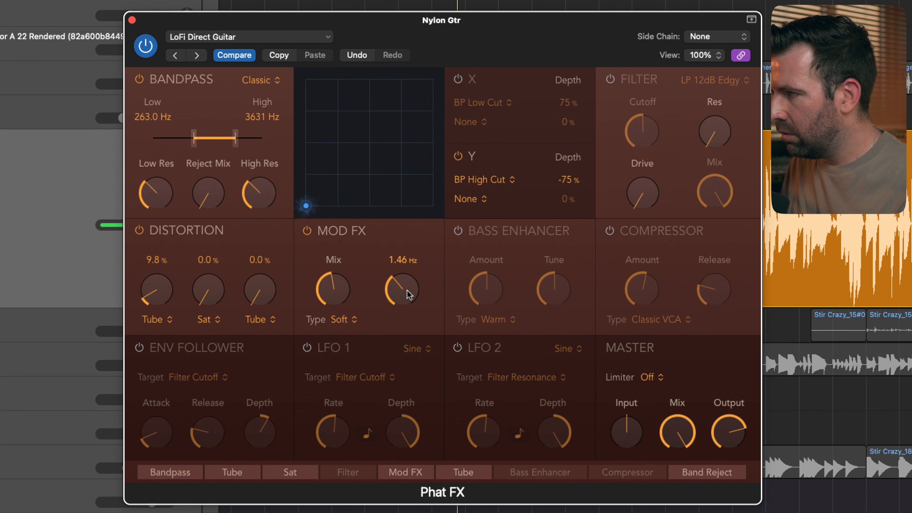
pyautogui.moveTo(331, 292); pyautogui.dragTo(330, 308)
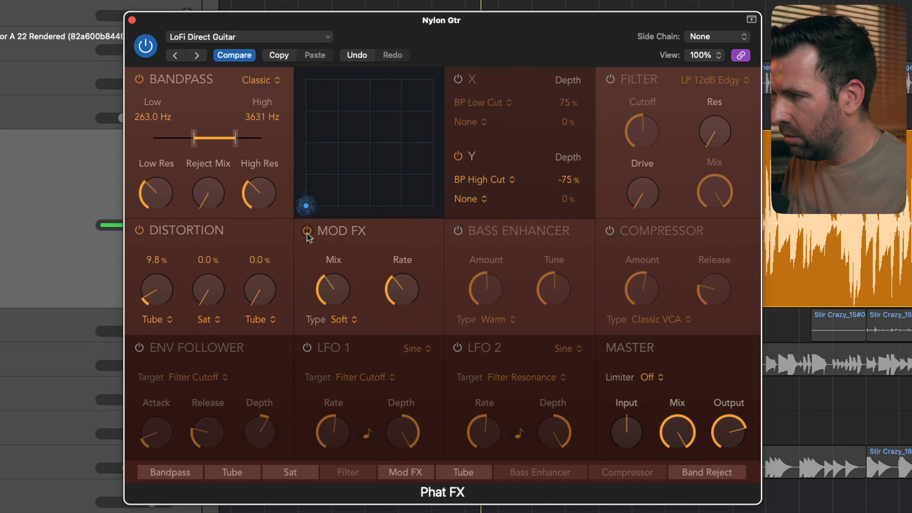
pyautogui.click(307, 231)
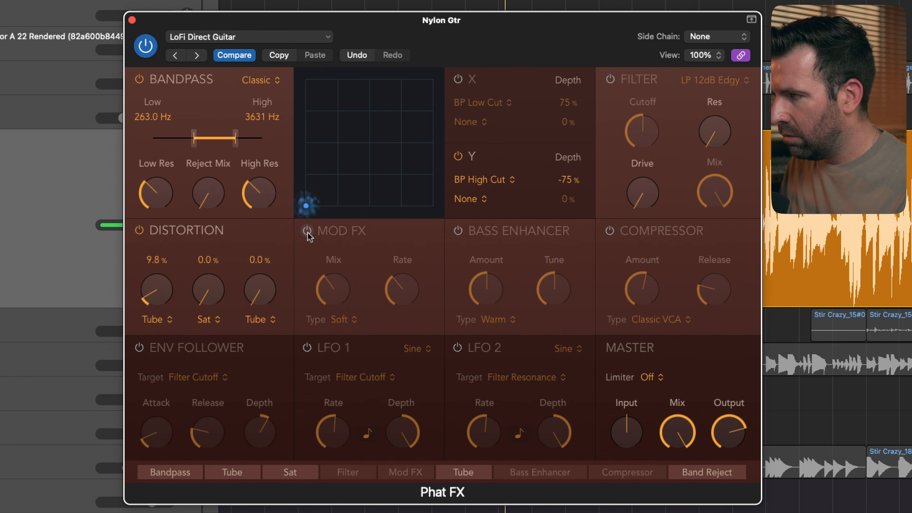
pyautogui.click(307, 232)
pyautogui.moveTo(744, 440)
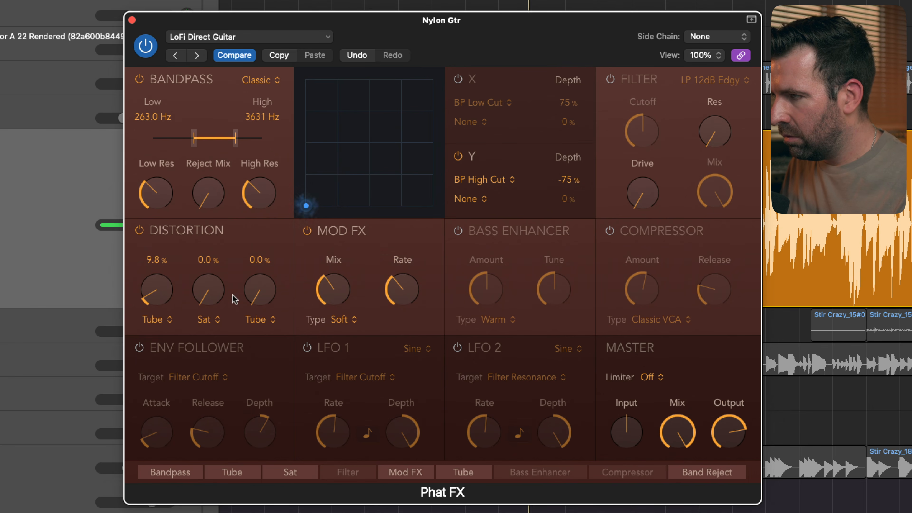
pyautogui.moveTo(329, 309)
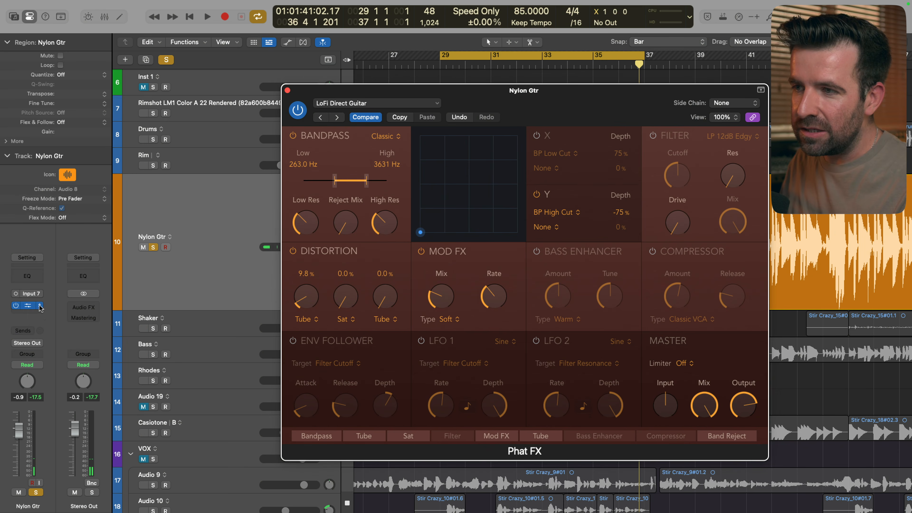
pyautogui.click(40, 306)
pyautogui.moveTo(81, 274)
pyautogui.click(168, 283)
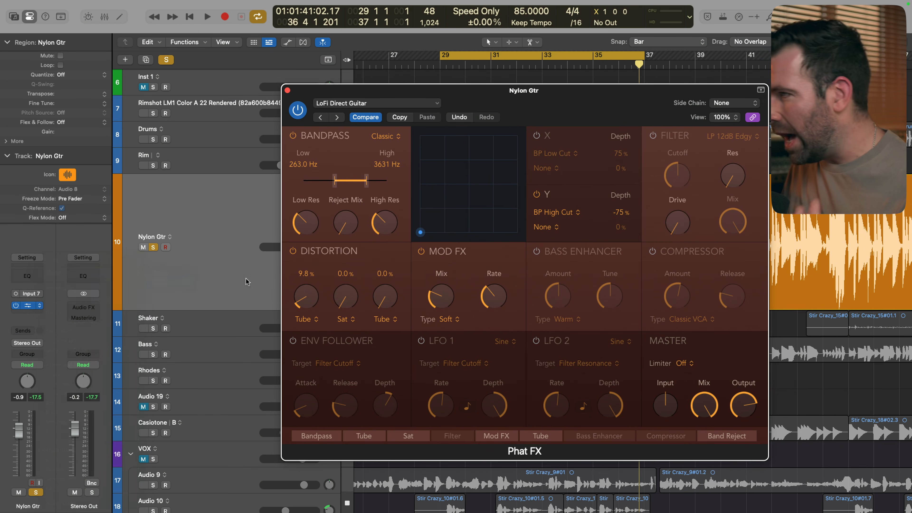
# Raise the Mod FX mix slightly and compare the guitar with Mod FX off and on, leaving it enabled.
pyautogui.moveTo(448, 284)
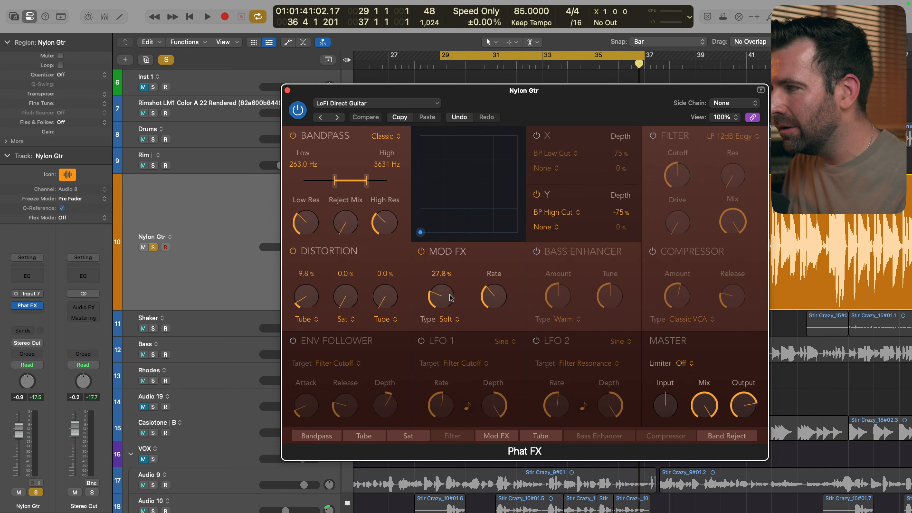
pyautogui.moveTo(450, 294); pyautogui.dragTo(447, 291)
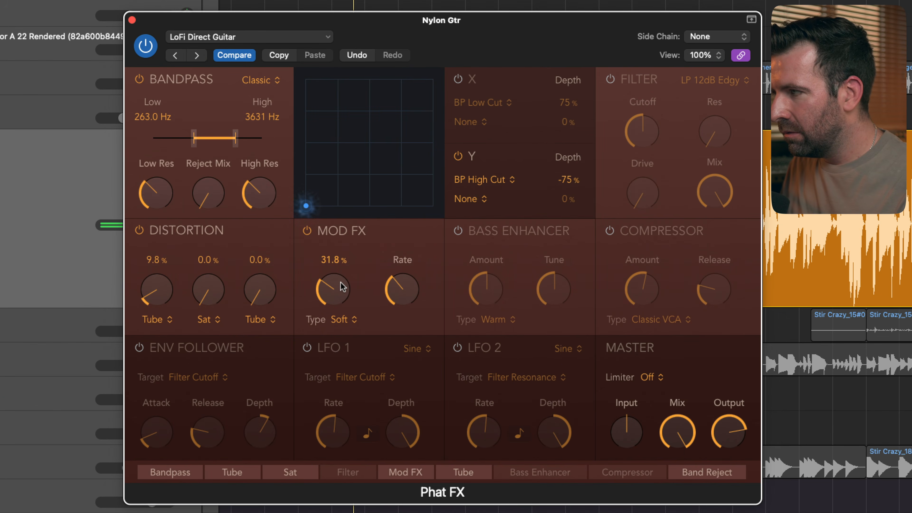
pyautogui.click(307, 231)
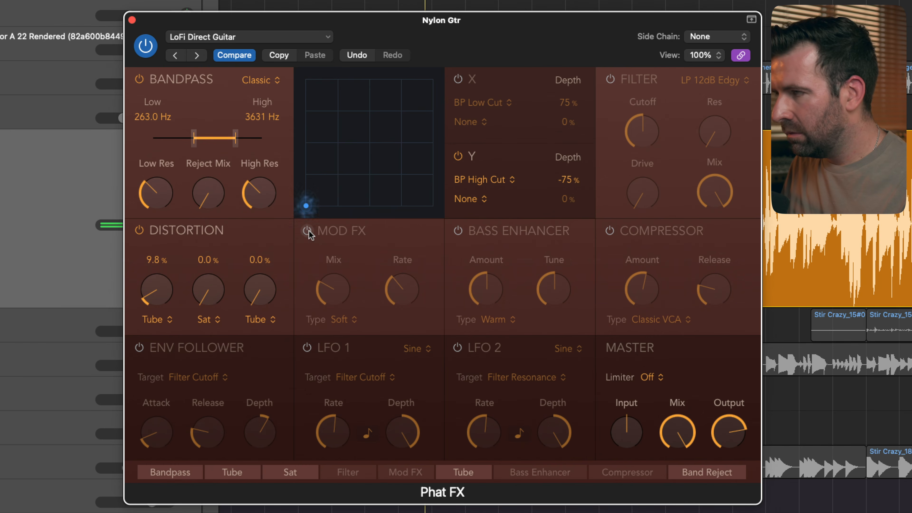
pyautogui.click(307, 230)
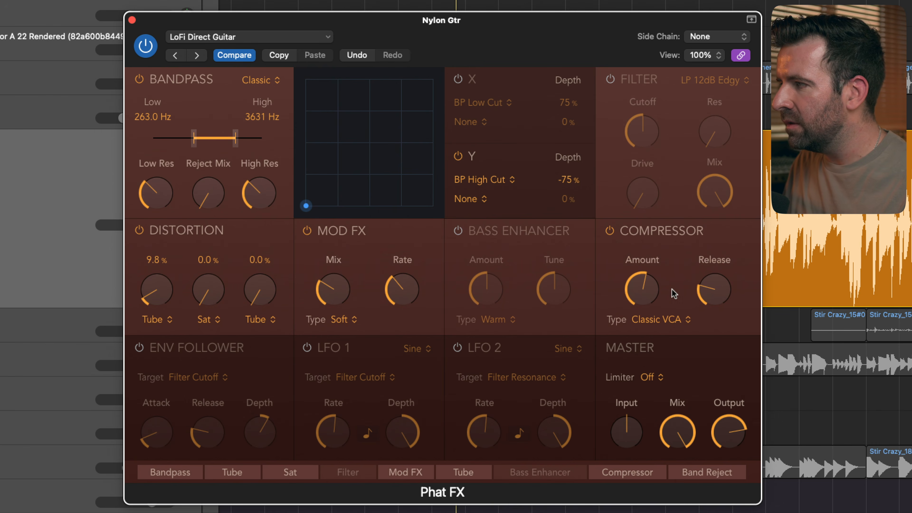
# Enable the Classic VCA Compressor section, trim the master output and compare the guitar against bypassed Phat FX, leaving it enabled.
pyautogui.moveTo(671, 293)
pyautogui.moveTo(736, 429)
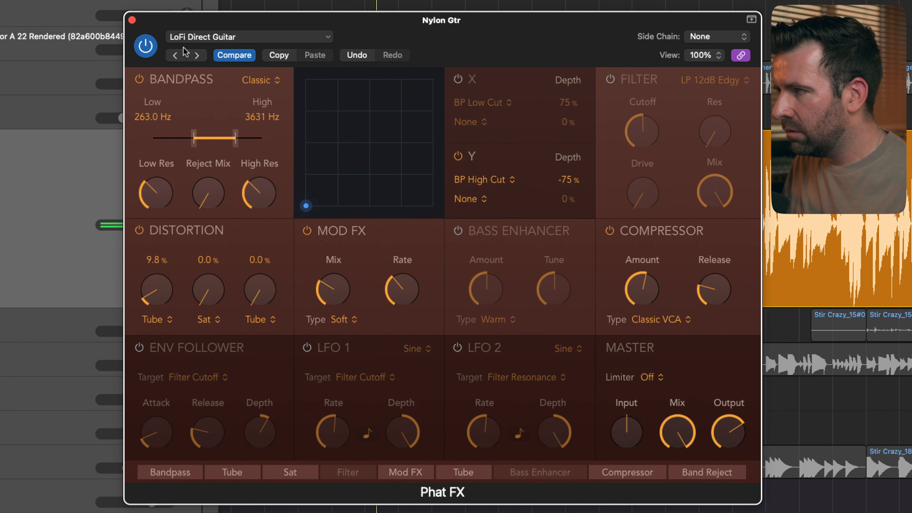
pyautogui.click(150, 45)
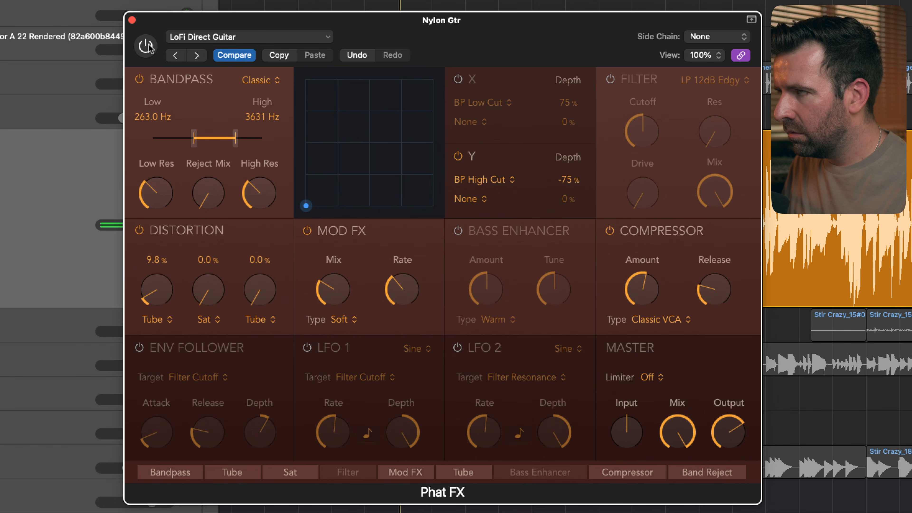
pyautogui.click(147, 46)
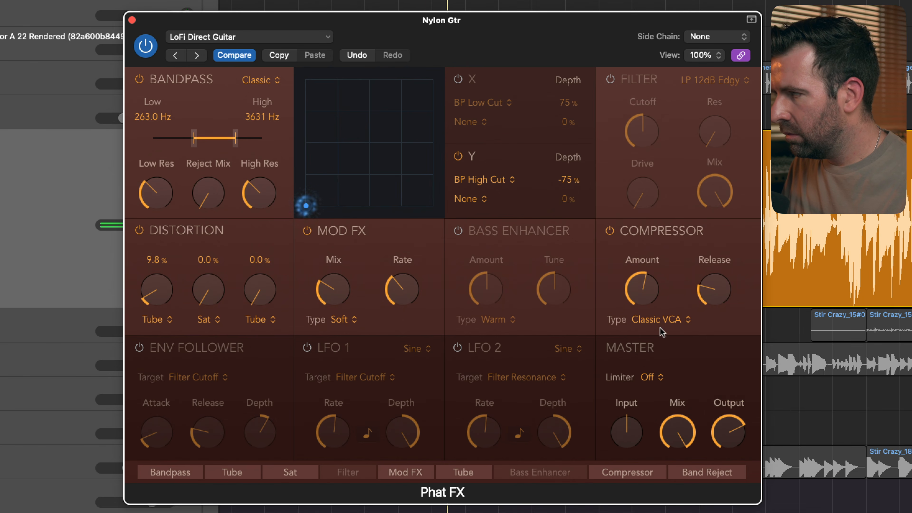
pyautogui.moveTo(727, 436); pyautogui.dragTo(720, 430)
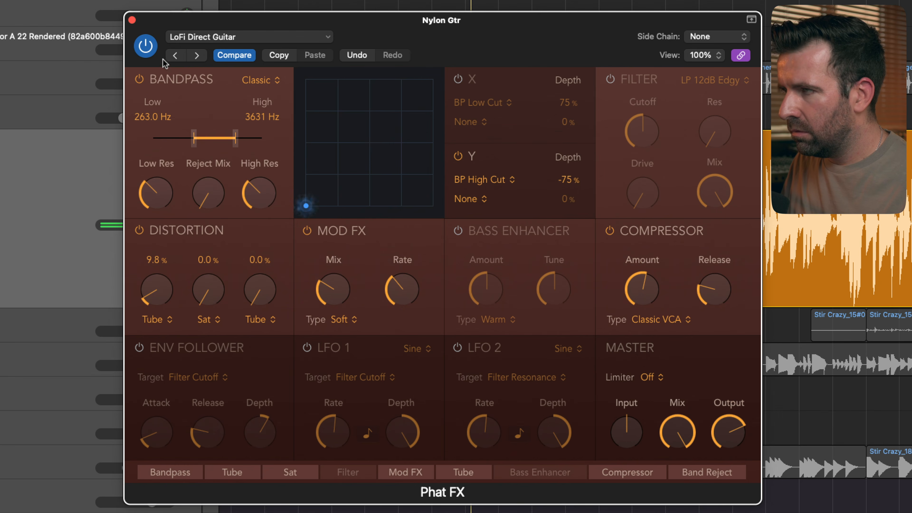
pyautogui.click(146, 47)
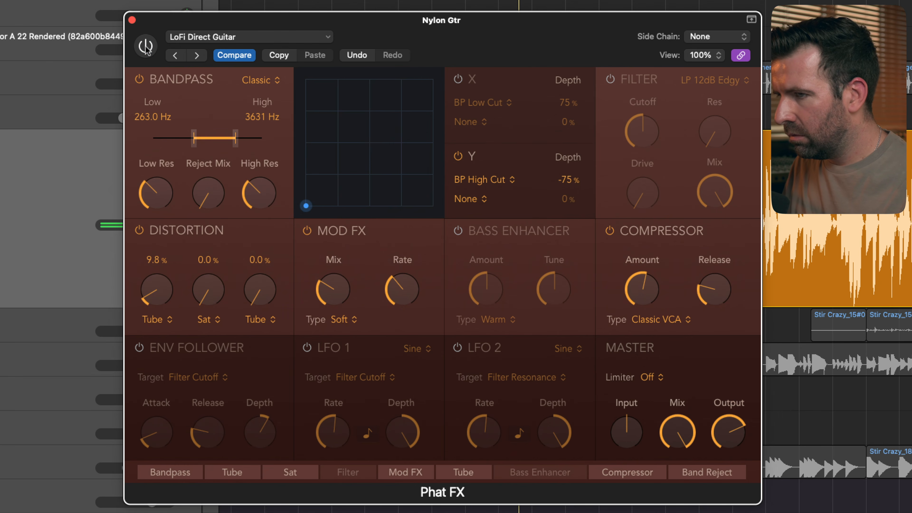
pyautogui.click(146, 47)
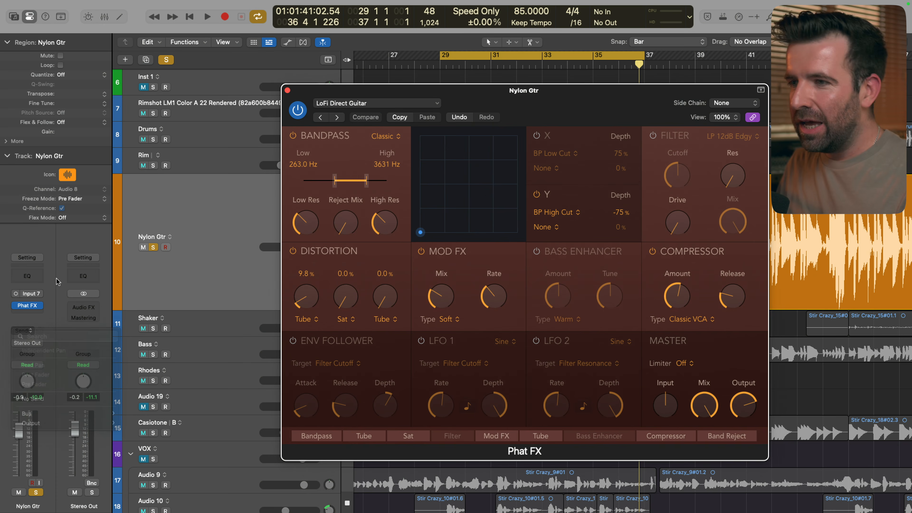
# Add a Bus 1 send on the Nylon Gtr channel, raise its send level and start playback.
pyautogui.click(73, 400)
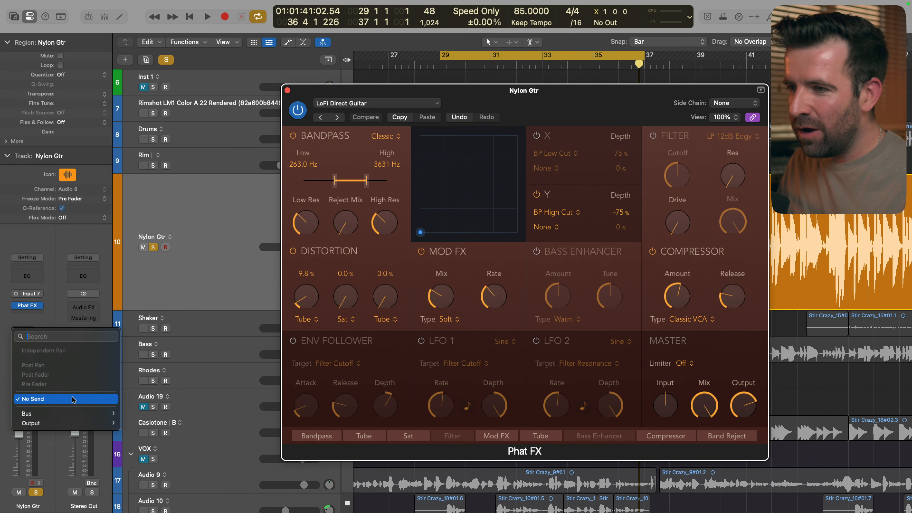
pyautogui.moveTo(71, 414)
pyautogui.click(144, 137)
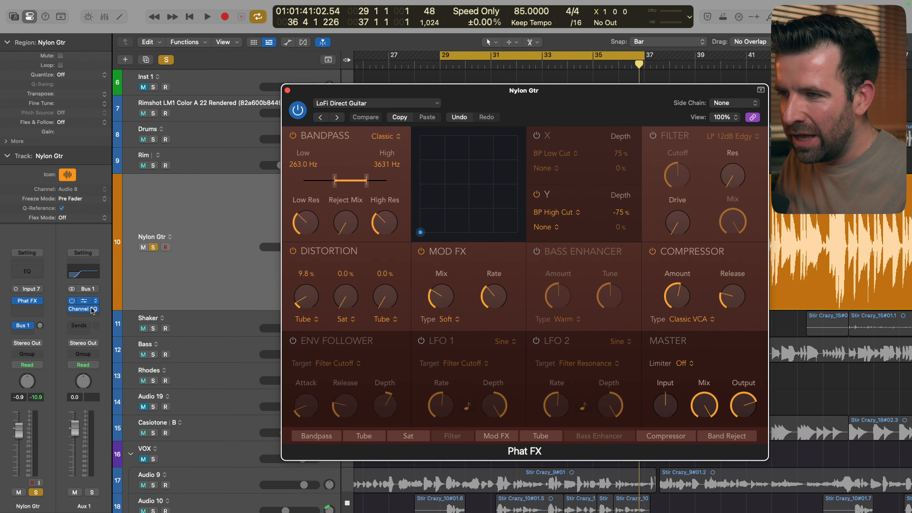
pyautogui.click(43, 322)
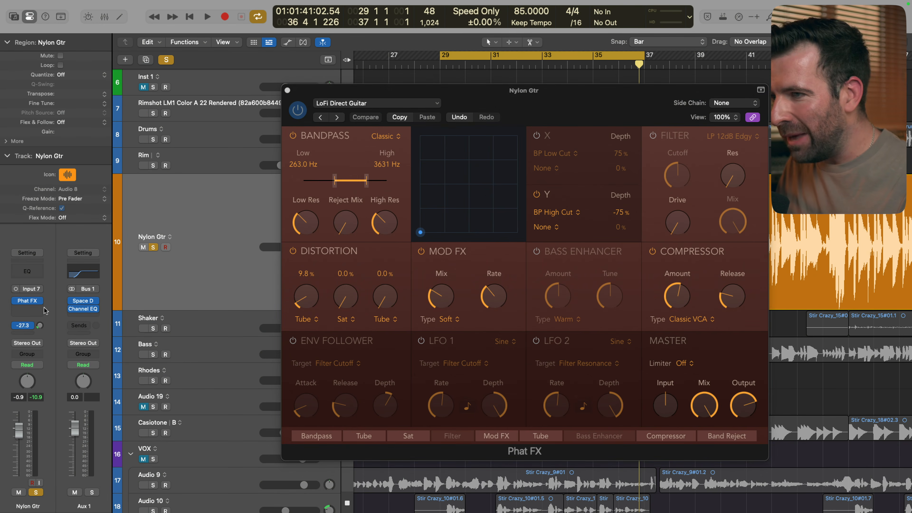
pyautogui.press('space')
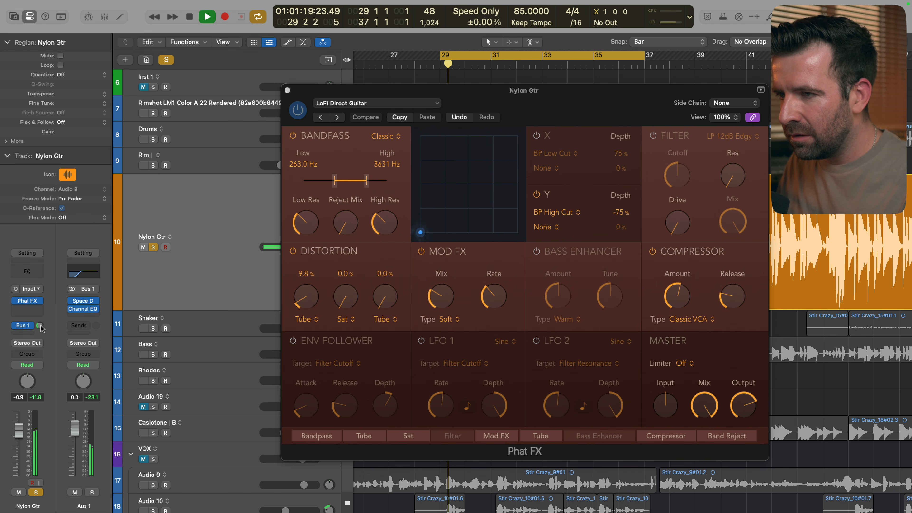
# Add a Bus 2 send on the Nylon Gtr channel and raise its send level.
pyautogui.click(24, 325)
pyautogui.moveTo(72, 416)
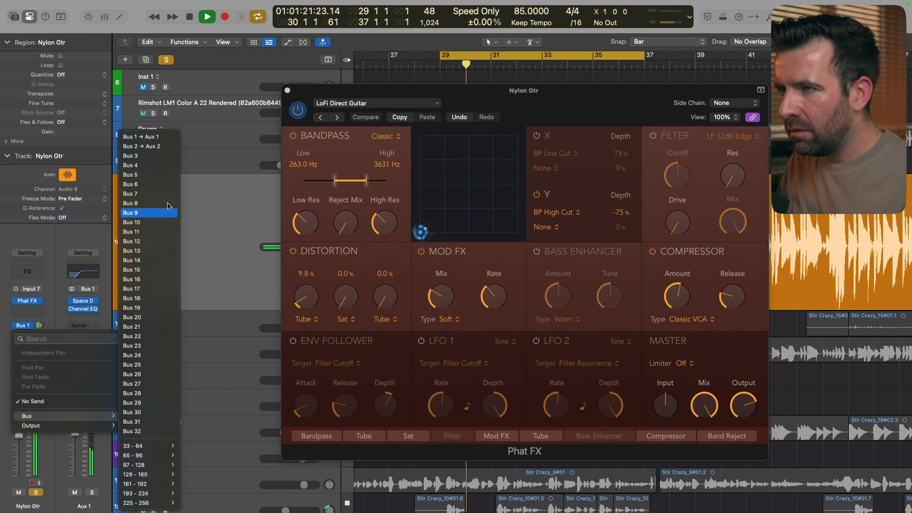
pyautogui.click(144, 154)
pyautogui.moveTo(40, 326)
pyautogui.mouseDown()
pyautogui.moveTo(43, 293)
pyautogui.moveTo(41, 317)
pyautogui.mouseUp()
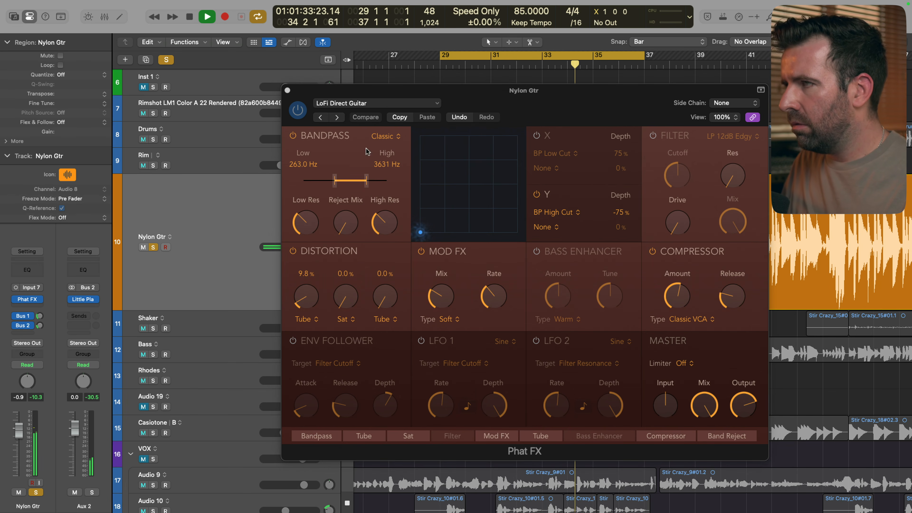
# Compare the guitar with Phat FX bypassed, re-enable it and raise the master output slightly.
pyautogui.click(297, 110)
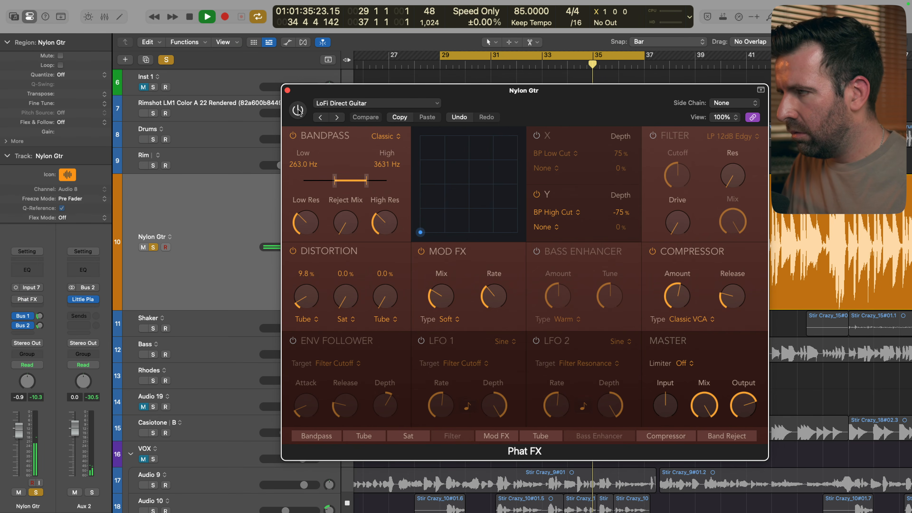
pyautogui.click(298, 110)
pyautogui.moveTo(743, 406); pyautogui.dragTo(744, 401)
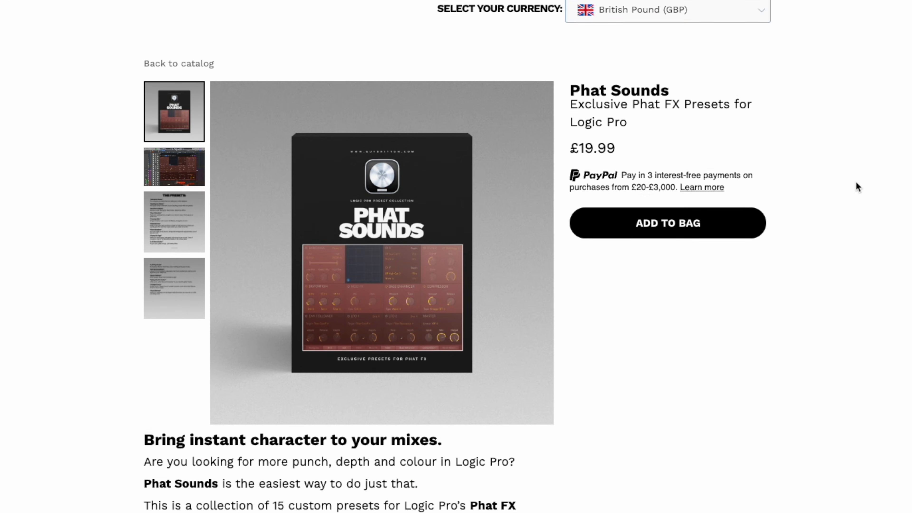
pyautogui.scroll(-5, 856, 183)
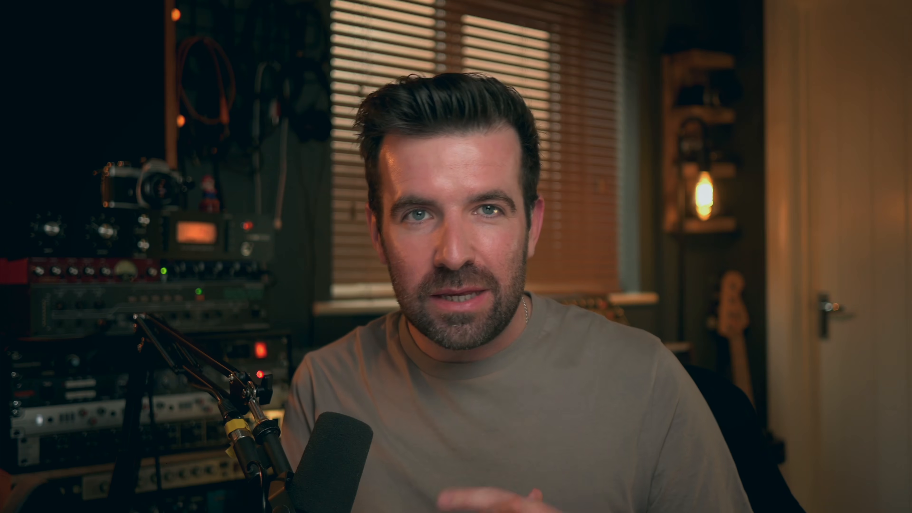